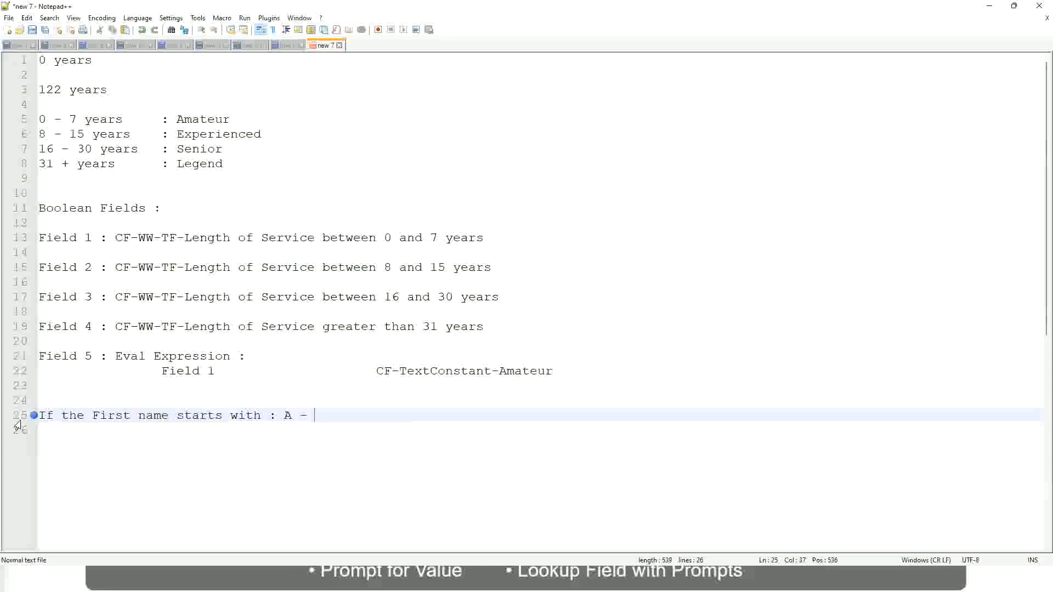
- Complete line 25 with 'G :' followed by the value A Listers
text(G)
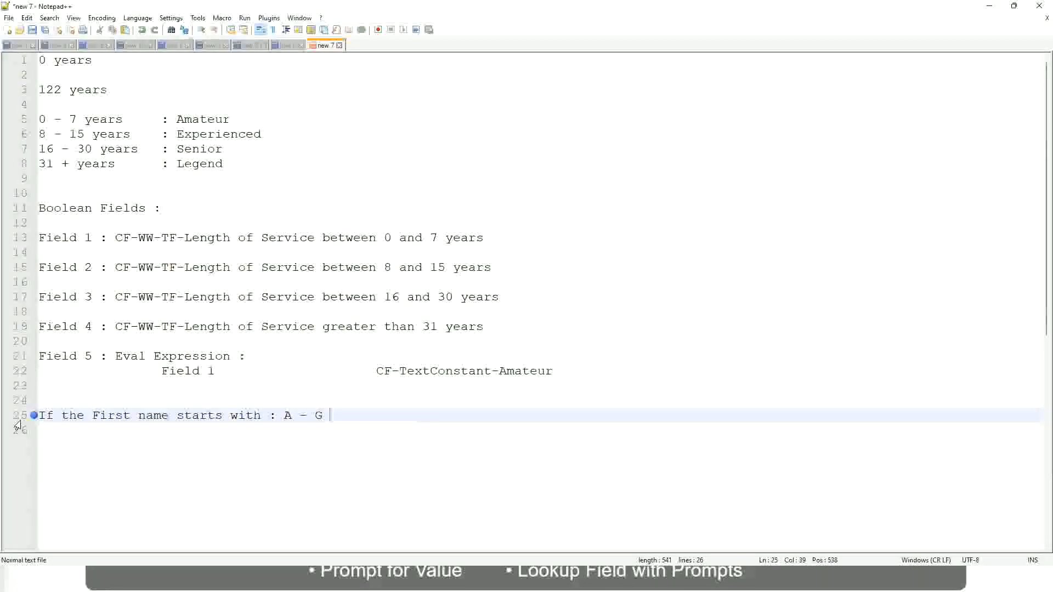
text(:)
key(Tab)
key(Tab)
text(A II)
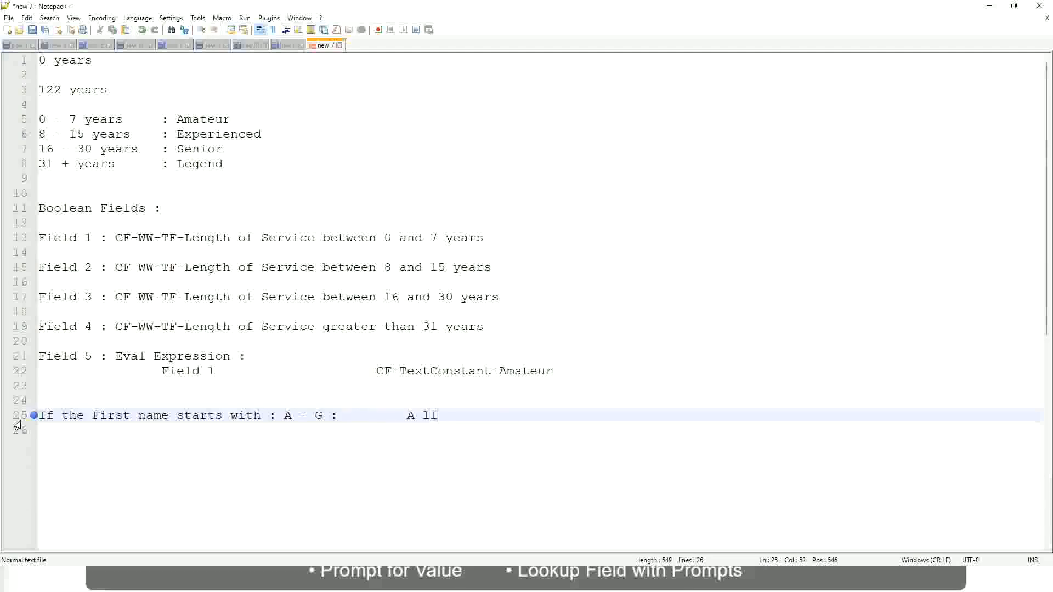
key(BackSpace)
key(BackSpace)
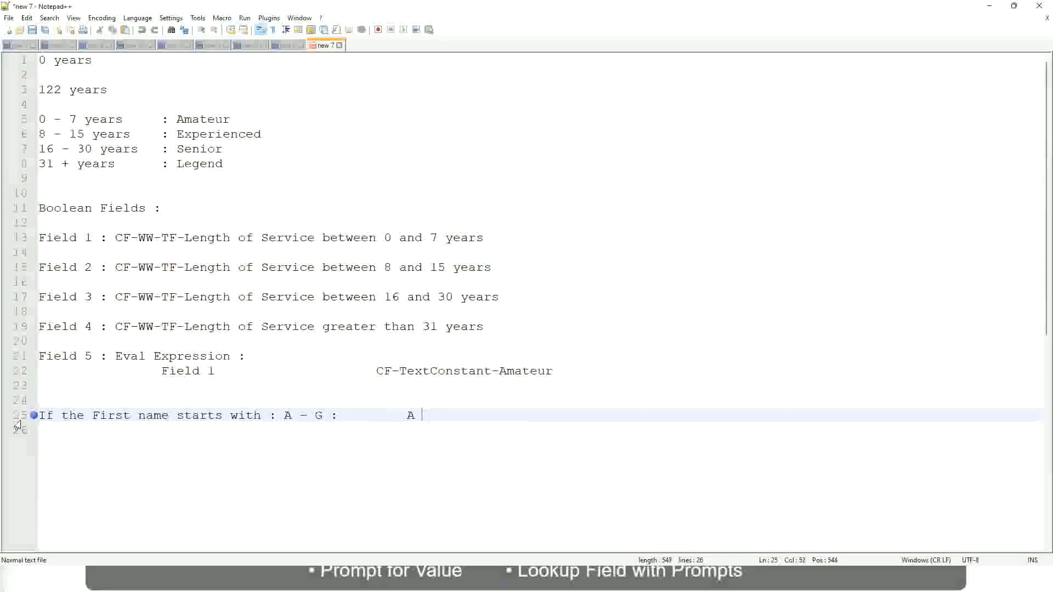
text(Listers)
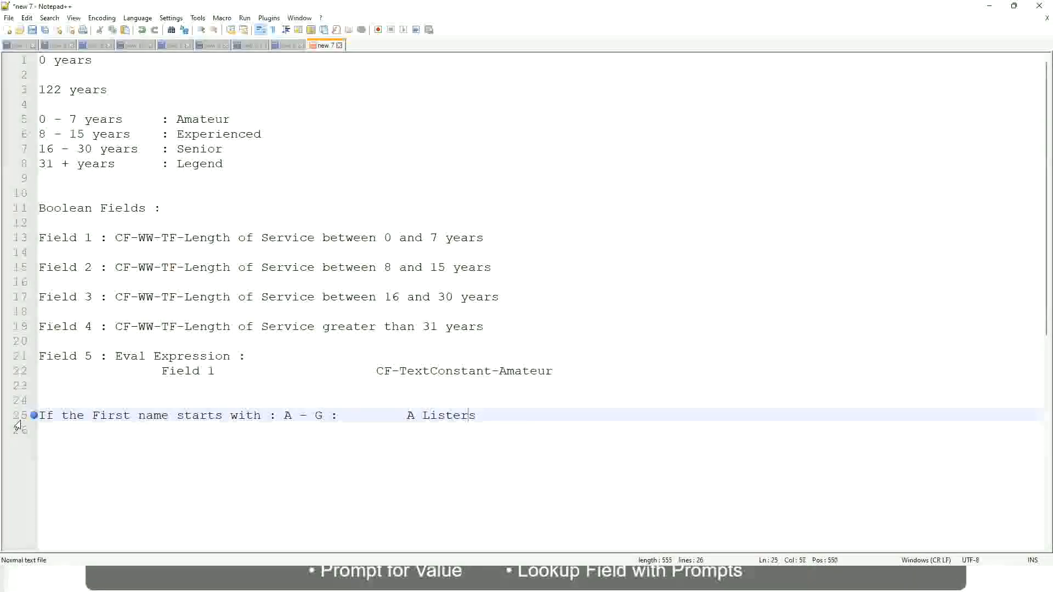
- Wrap A Listers in quotes, fix stray characters, and start a new line
key(ctrl+Left)
key(ctrl+Left)
text("")
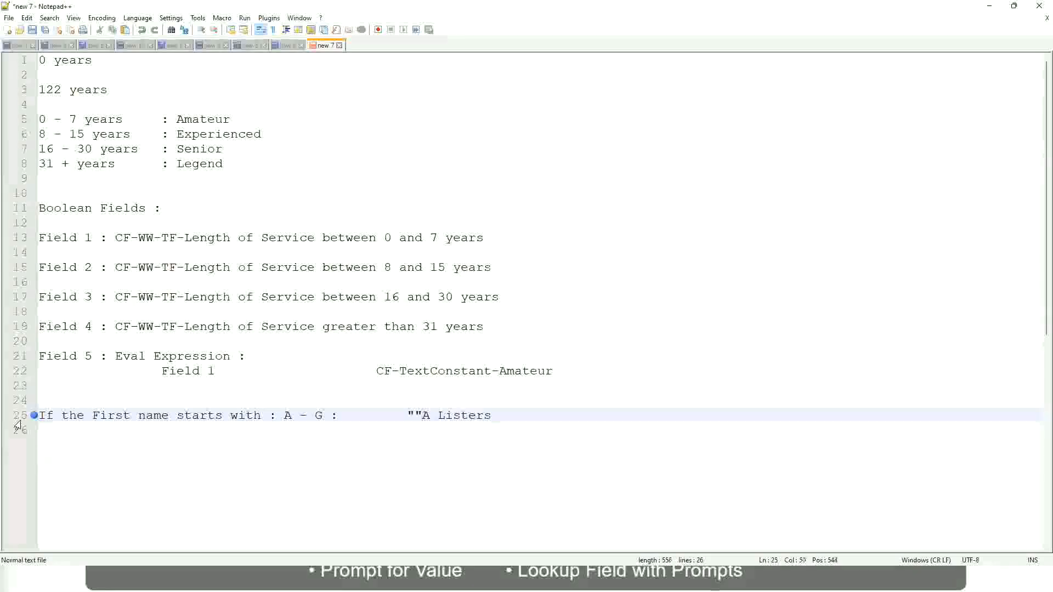
key(BackSpace)
key(End)
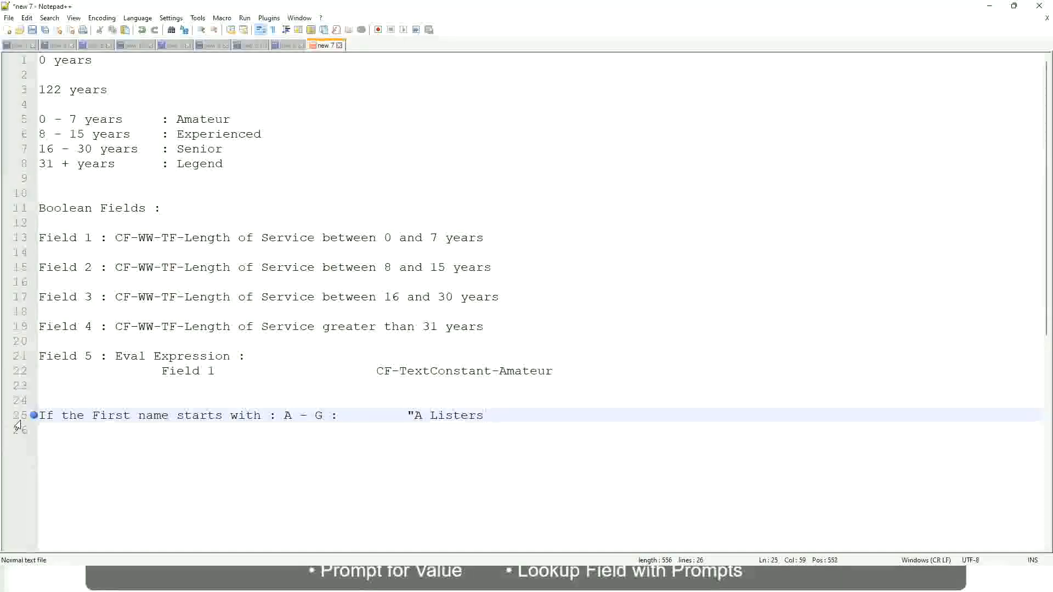
key(Return)
text(")
key(BackSpace)
key(BackSpace)
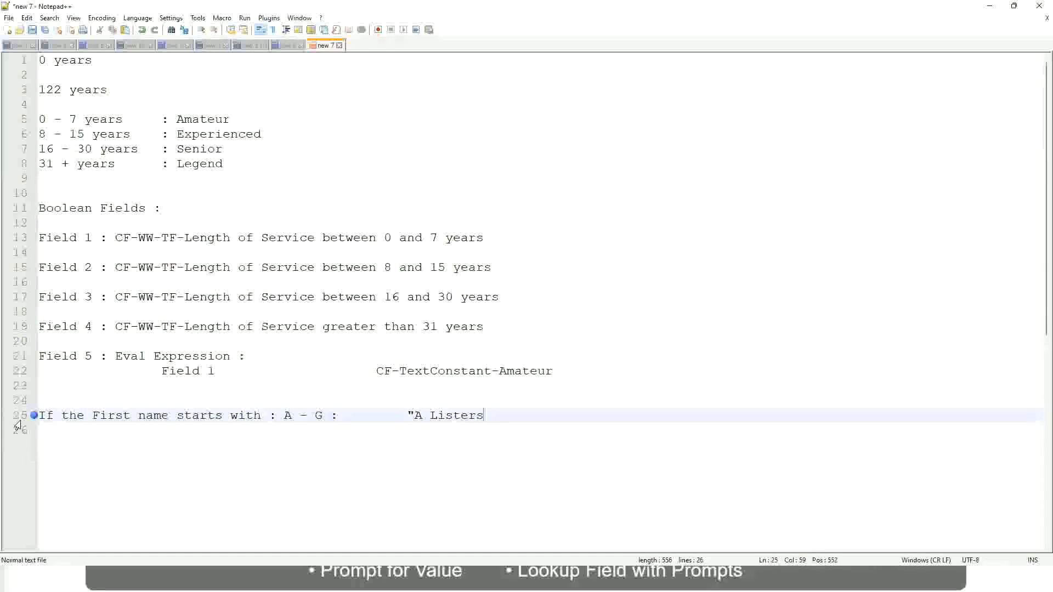
text("")
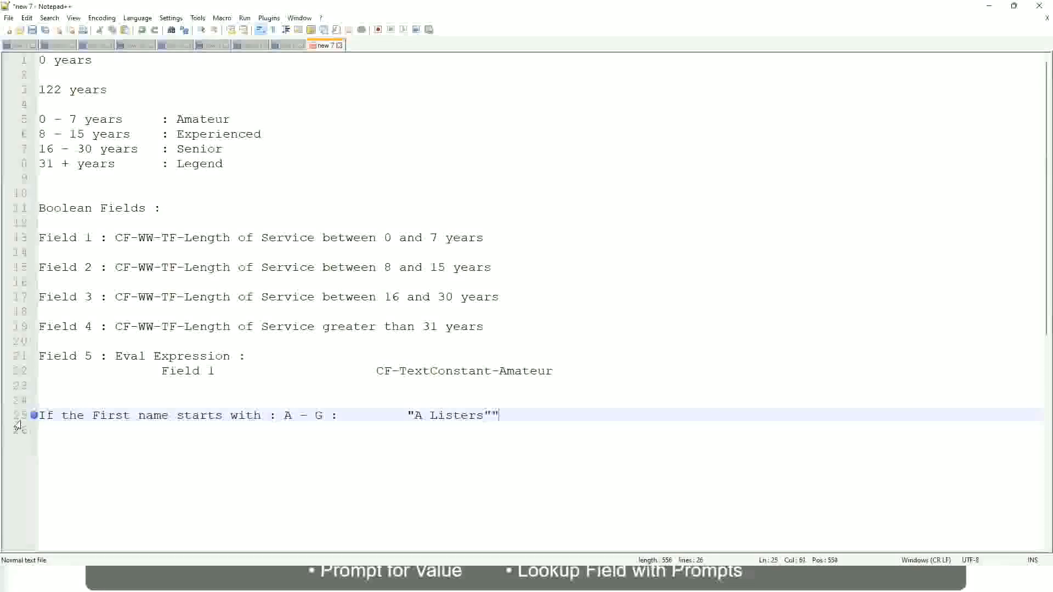
key(BackSpace)
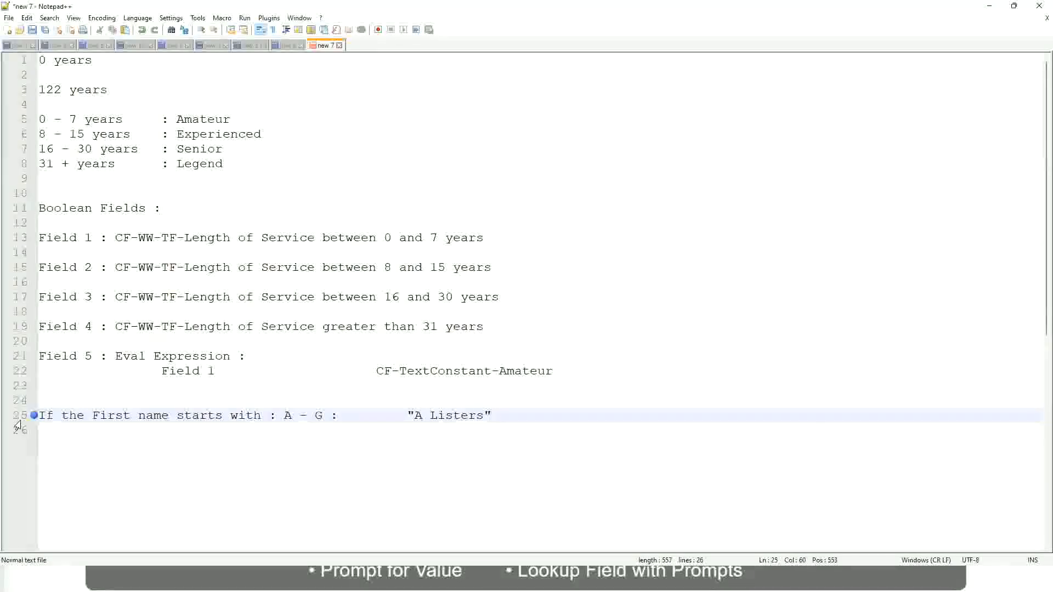
key(Return)
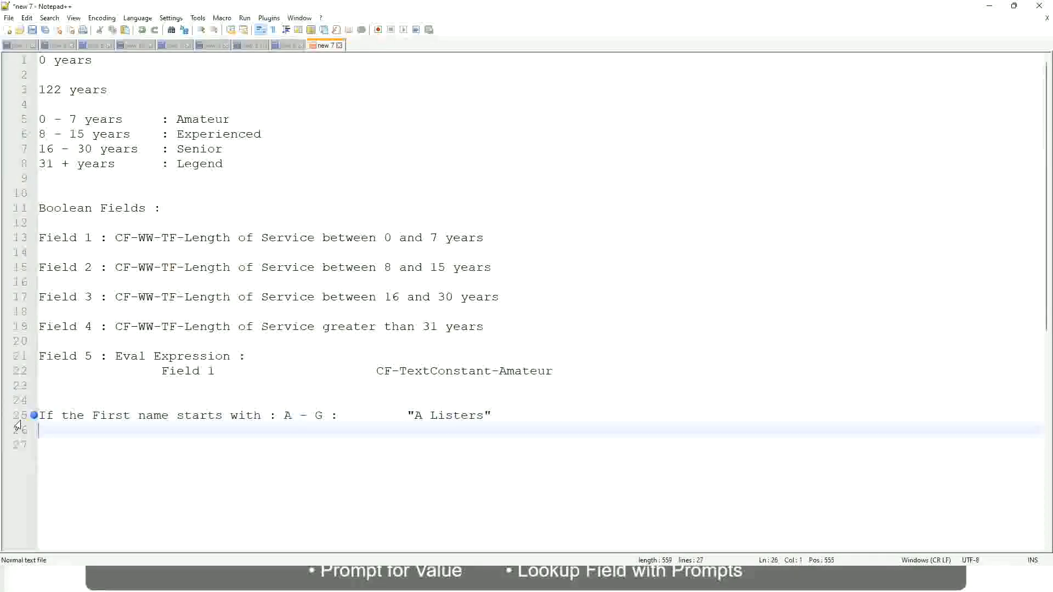
- Add the line H - P : "His Majesty" and start a new line
text(H -)
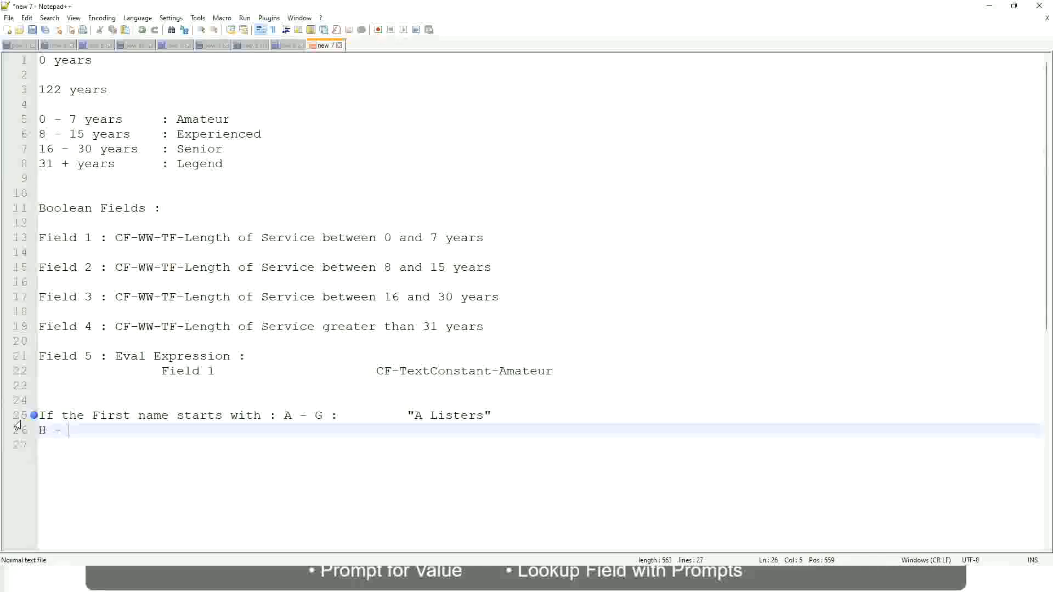
text(P)
key(Tab)
key(Tab)
key(Tab)
key(Tab)
key(Tab)
key(Tab)
key(Tab)
key(Tab)
key(Tab)
text(:)
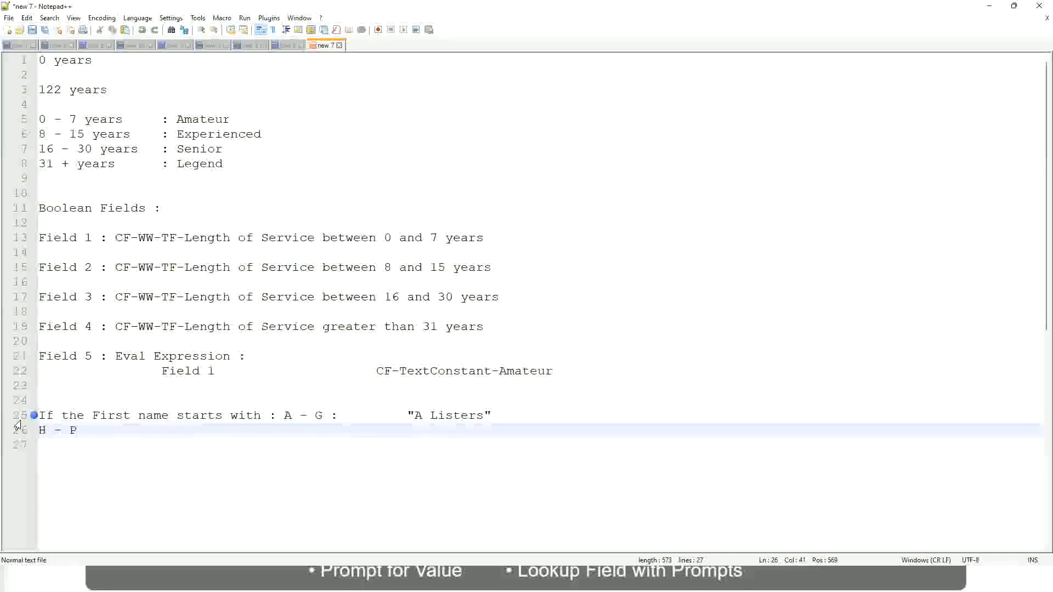
key(Tab)
text("His Maje)
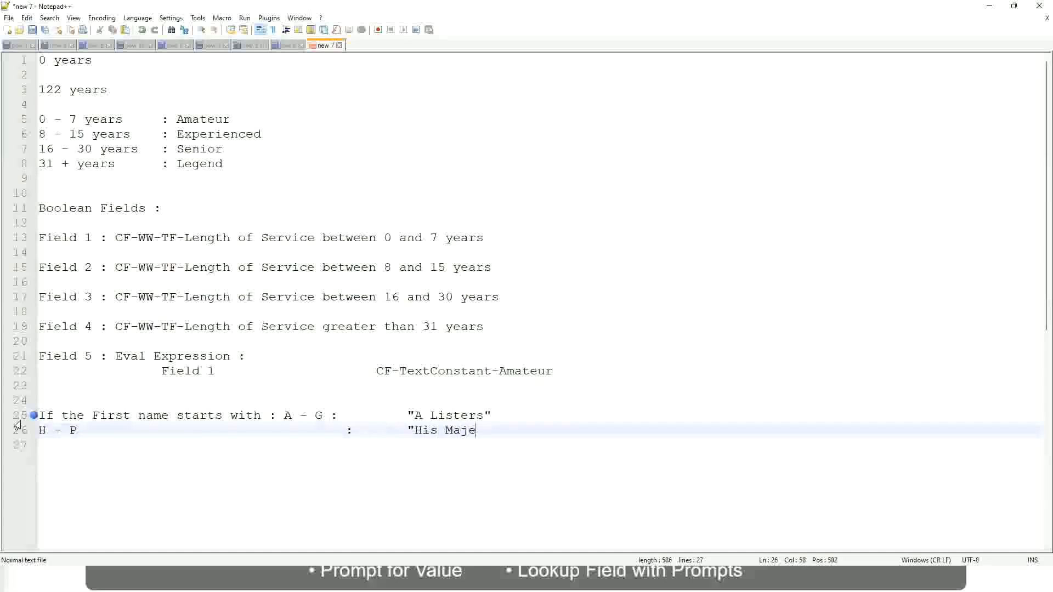
text(sty"")
key(BackSpace)
key(Return)
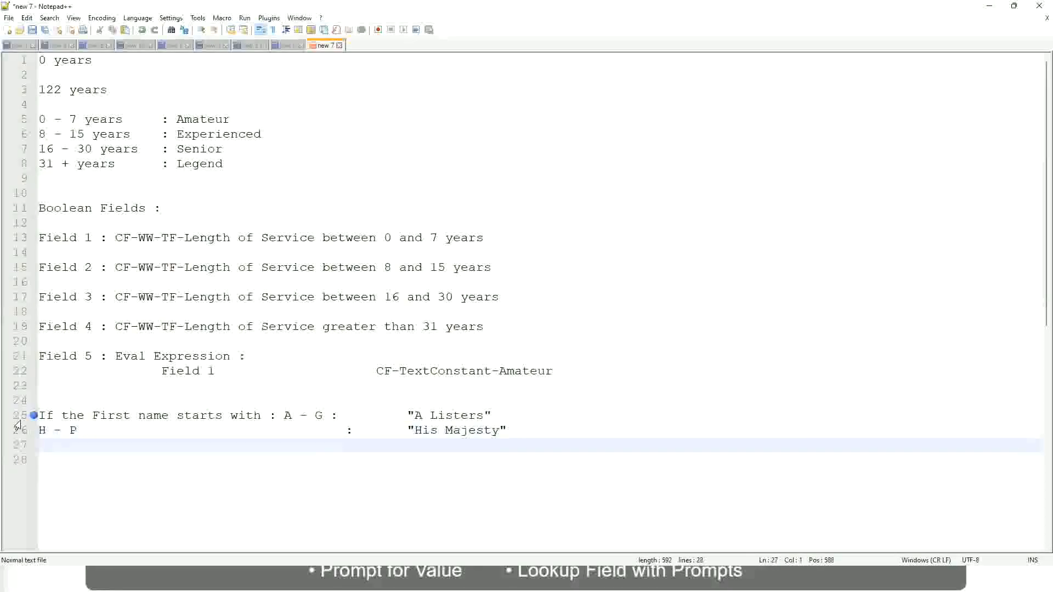
- Add the line L - Z : "Lords", removing the extra quote
text(L - Z)
key(Tab)
key(Tab)
key(Tab)
key(Tab)
key(Tab)
key(Tab)
text("Lords)
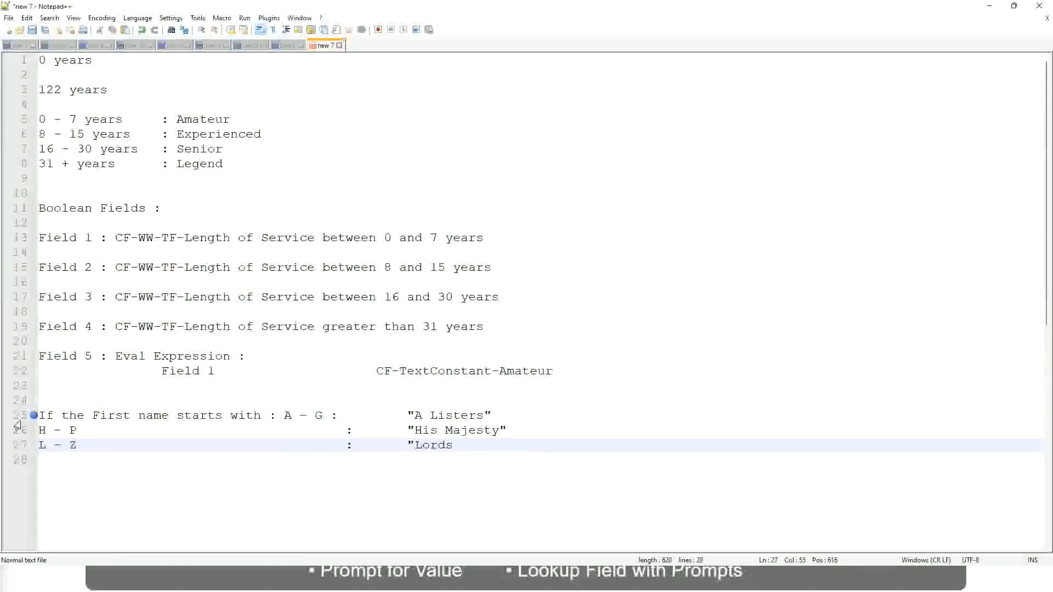
text("")
key(BackSpace)
click(469, 444)
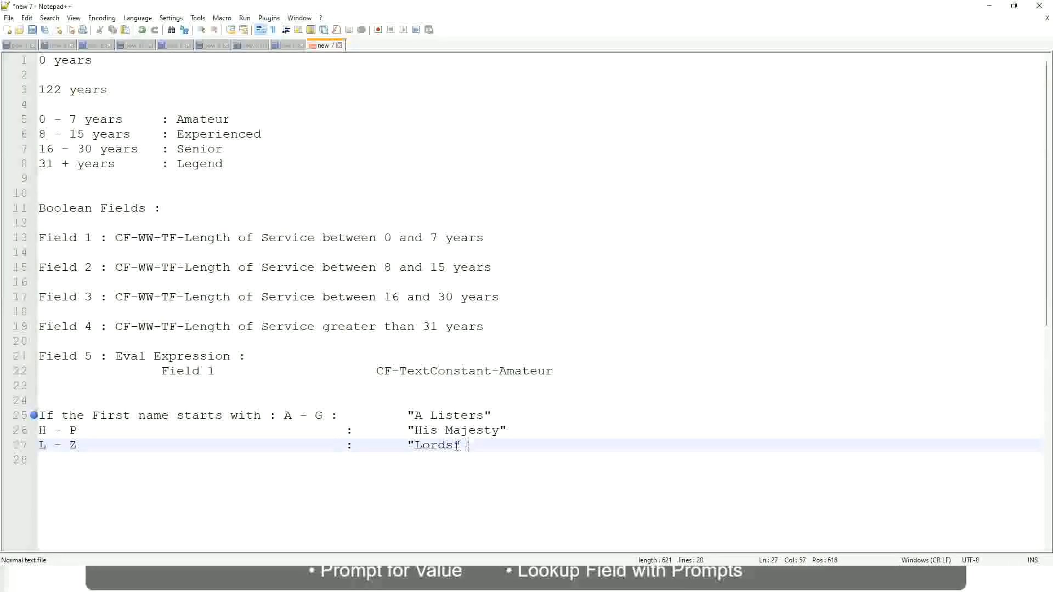
- Overwrite the A Listers, His Majesty and Lords lines, leaving only 'If' after trial wordings
drag(457, 445, 500, 415)
click(454, 415)
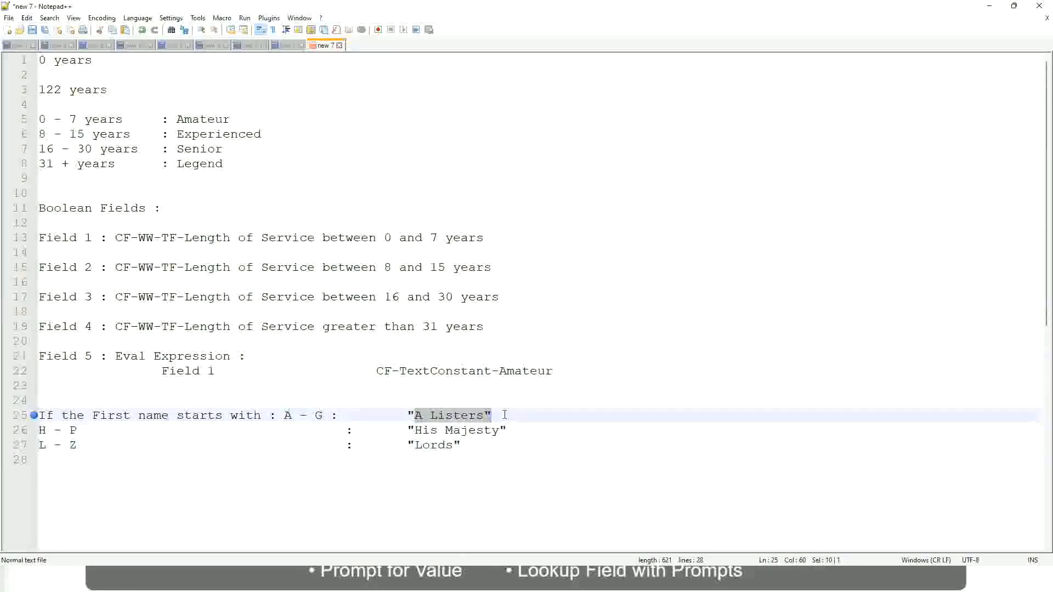
click(476, 431)
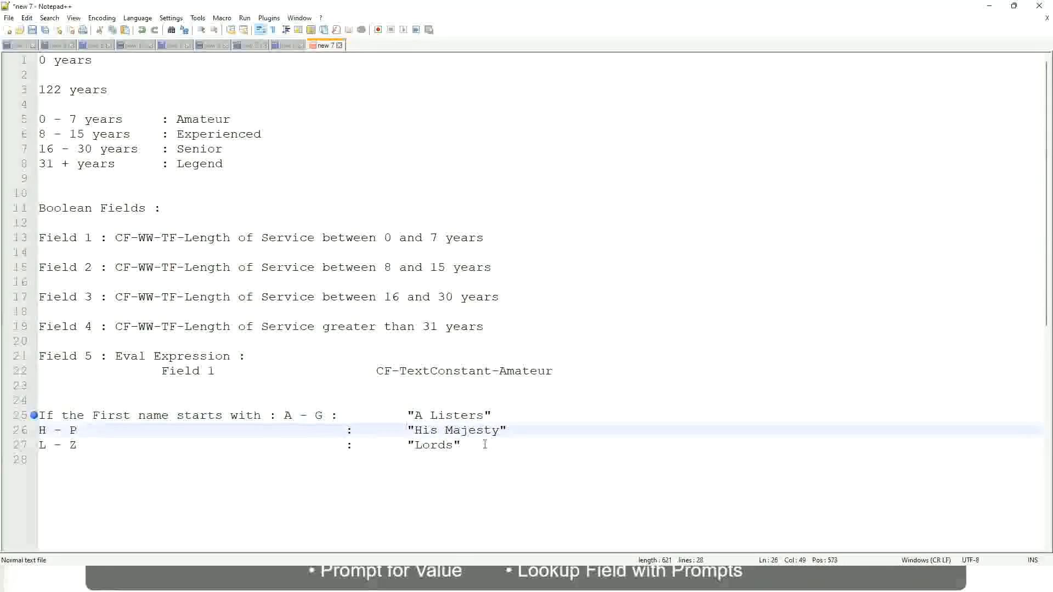
drag(485, 445, 30, 415)
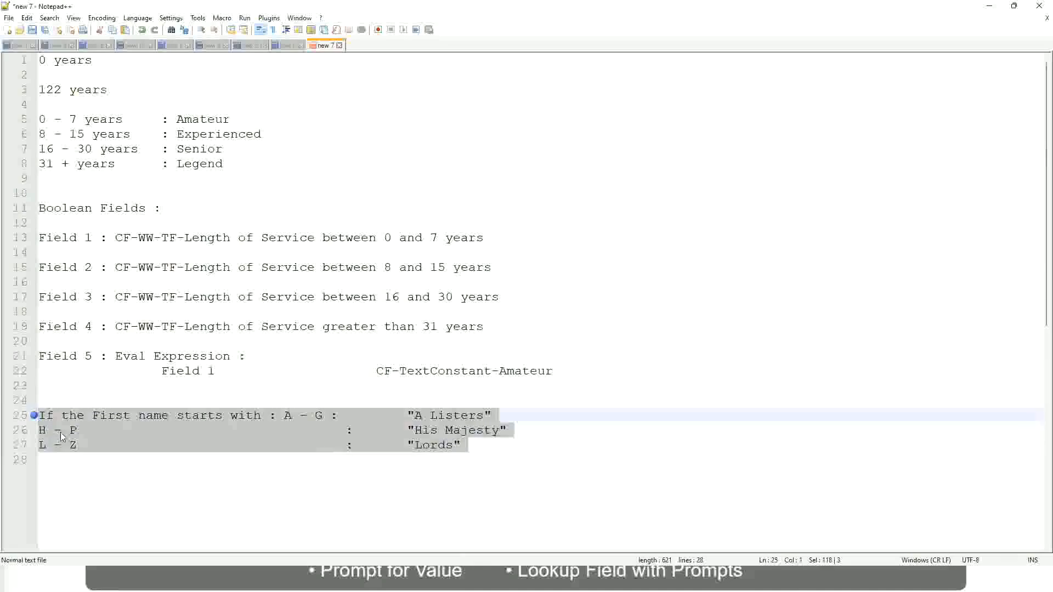
text(If )
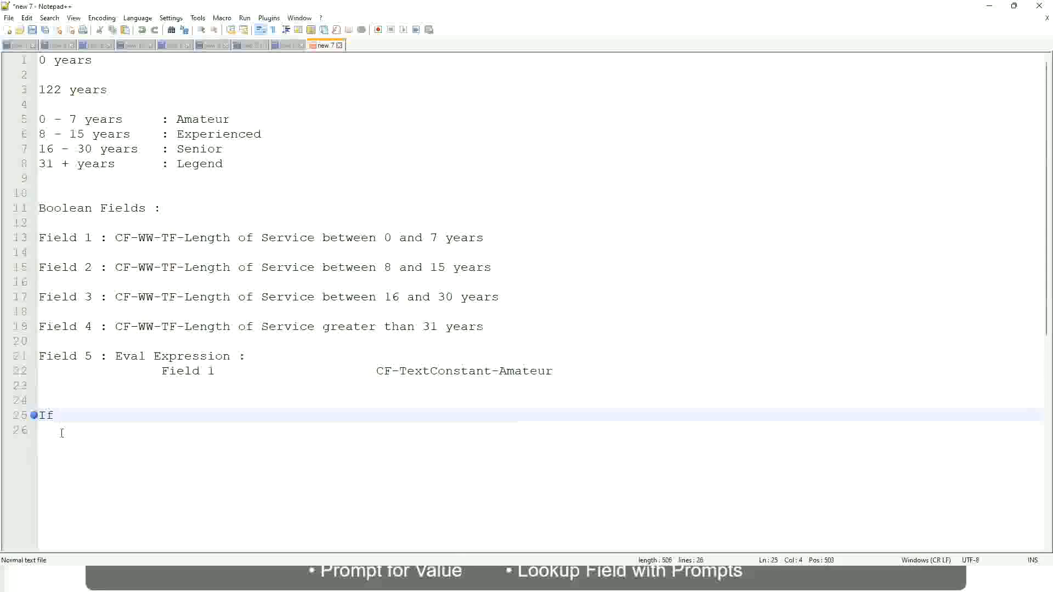
text(Prior Ex)
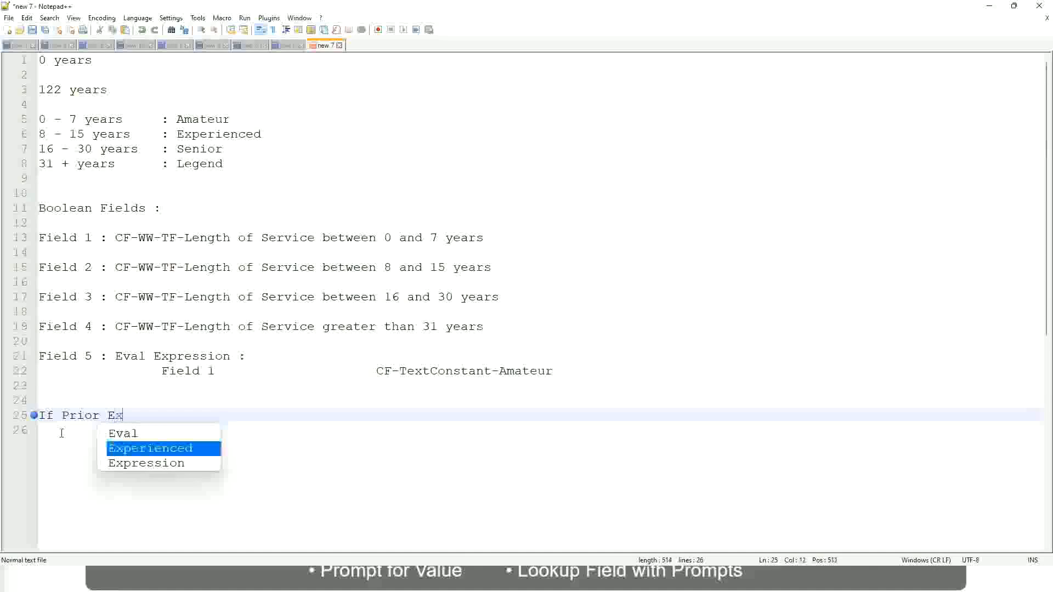
text(perience)
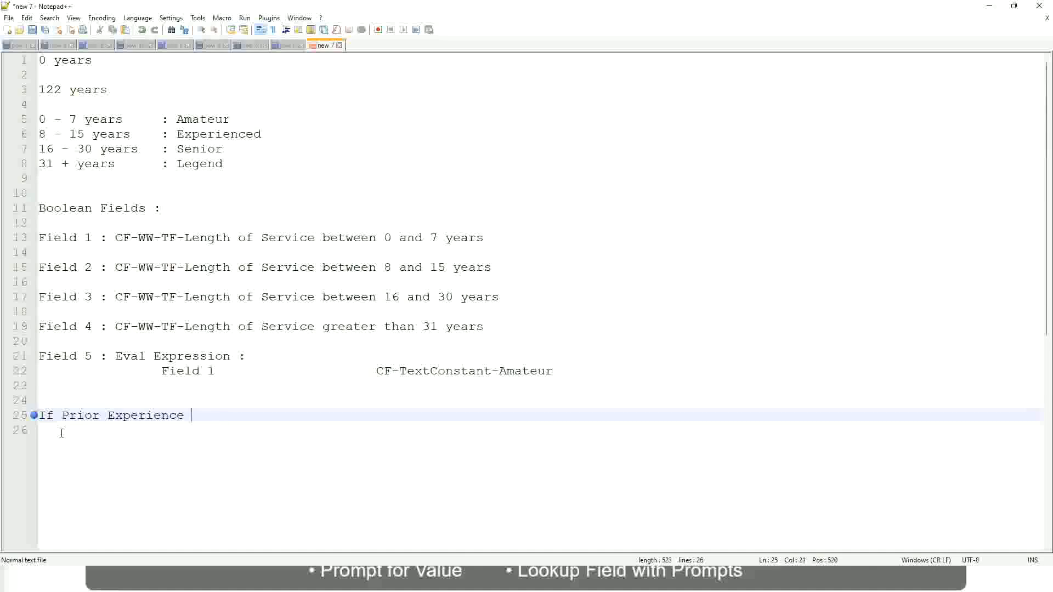
key(BackSpace)
key(BackSpace)
key(BackSpace)
key(BackSpace)
key(BackSpace)
key(BackSpace)
key(BackSpace)
key(BackSpace)
key(BackSpace)
key(BackSpace)
key(BackSpace)
key(BackSpace)
key(BackSpace)
key(BackSpace)
key(BackSpace)
key(BackSpace)
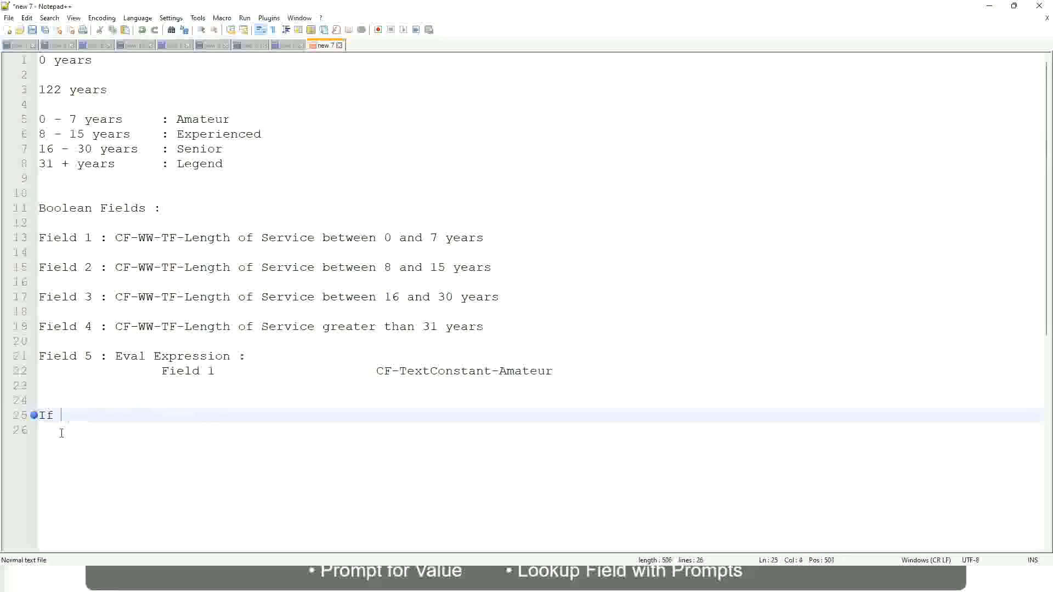
text(Job Prof)
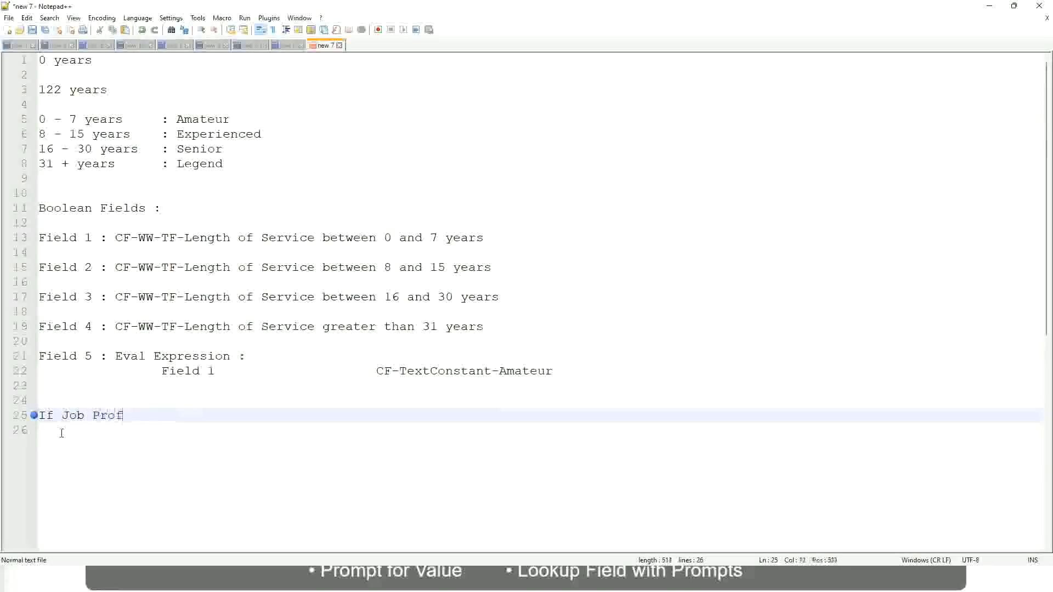
text(ile is : Manager)
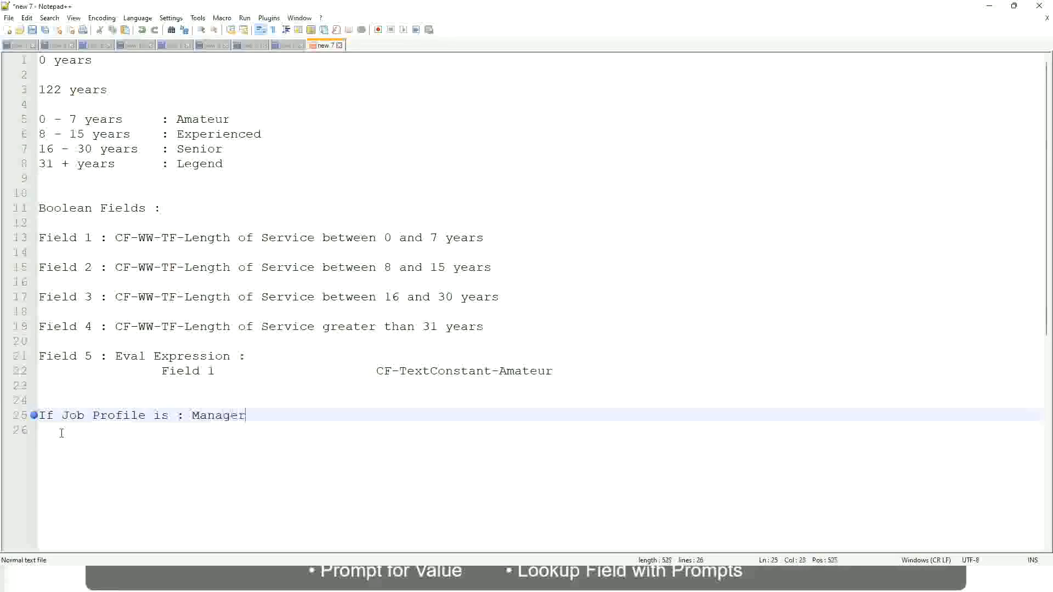
key(BackSpace)
key(BackSpace)
key(BackSpace)
key(BackSpace)
key(BackSpace)
key(BackSpace)
key(BackSpace)
key(BackSpace)
key(BackSpace)
key(BackSpace)
key(BackSpace)
key(BackSpace)
key(BackSpace)
key(BackSpace)
key(BackSpace)
key(BackSpace)
key(BackSpace)
key(BackSpace)
key(BackSpace)
key(BackSpace)
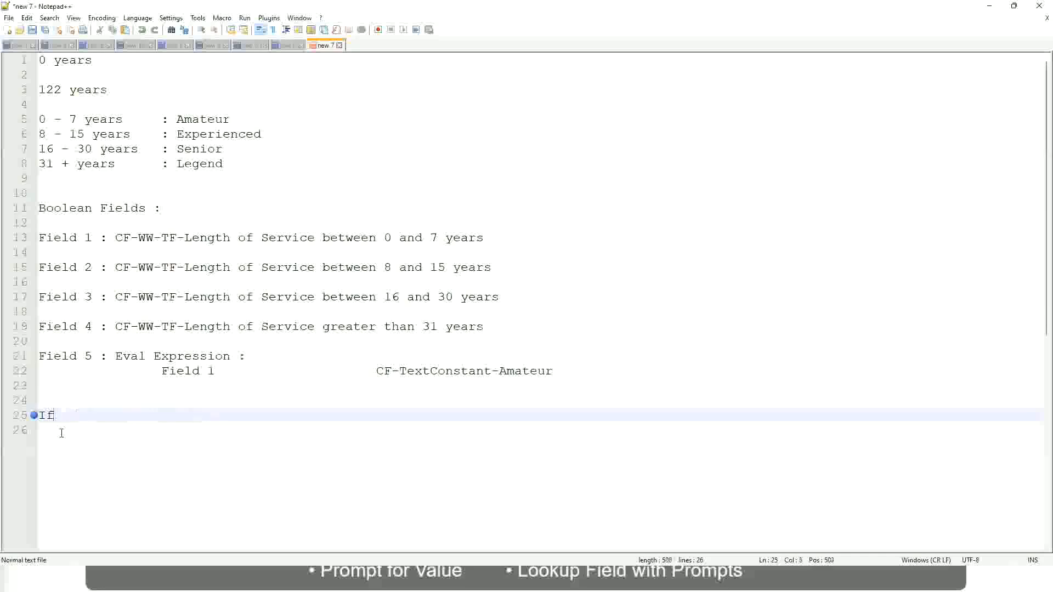
- Write 'Management Level is Manager or Above' → 'Proposed Allowance Plan : Car Allowance', then begin 'If Management Level is'
text(Management )
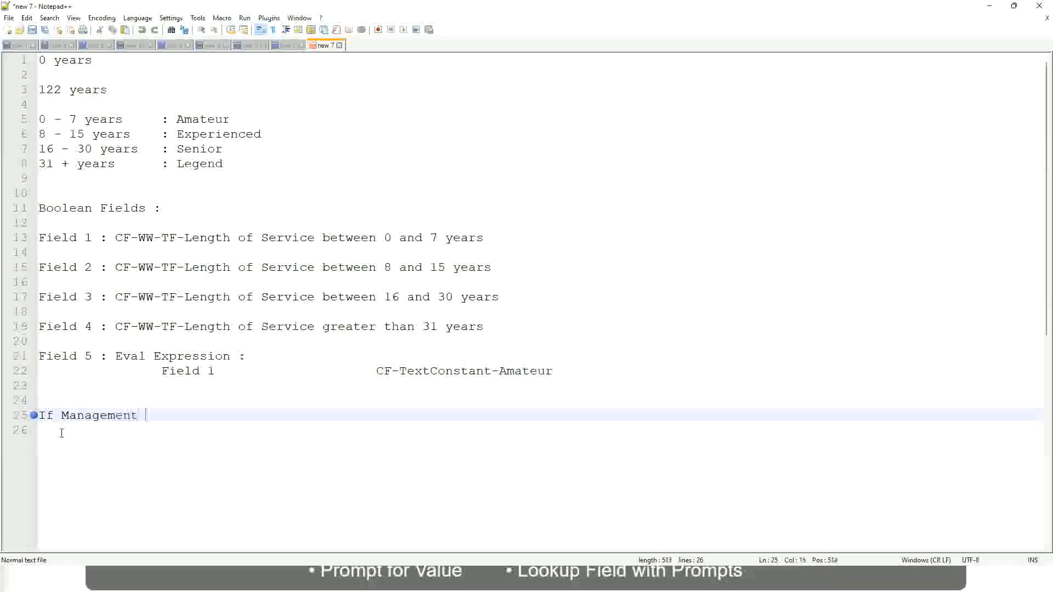
text(Level is )
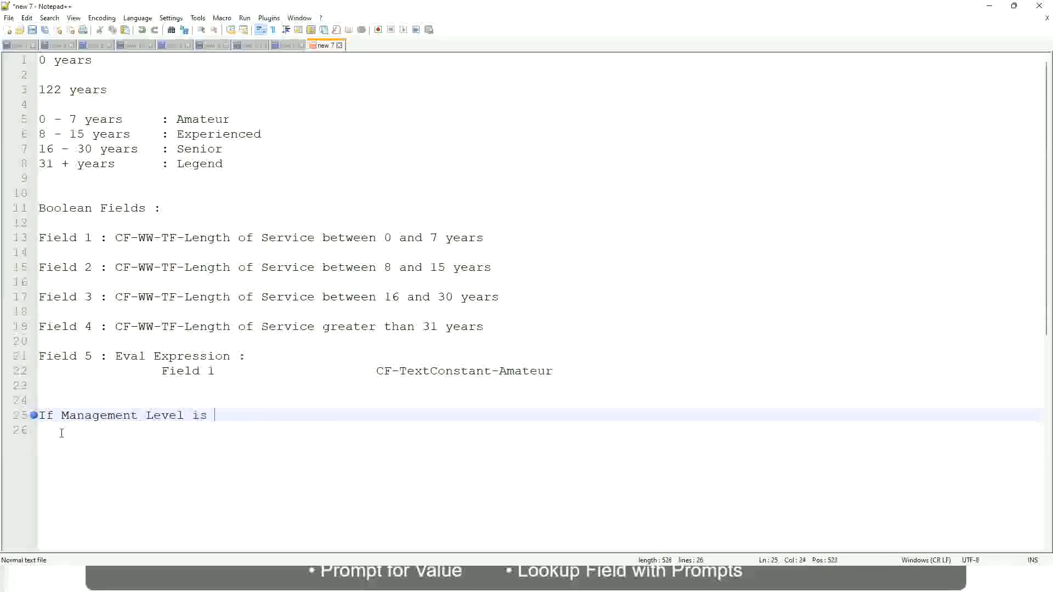
text(Manager or A)
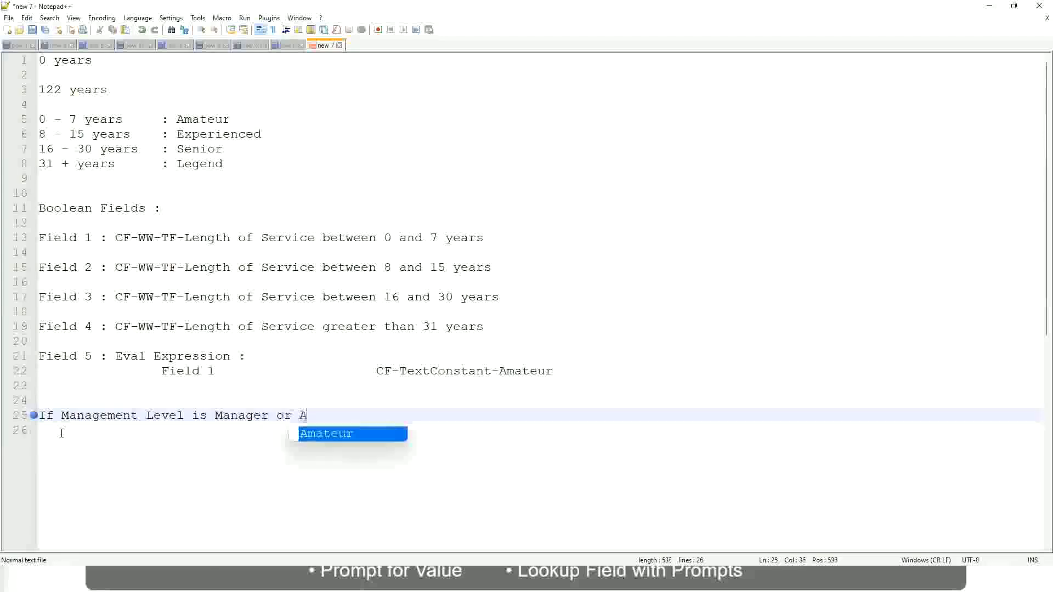
text(bove)
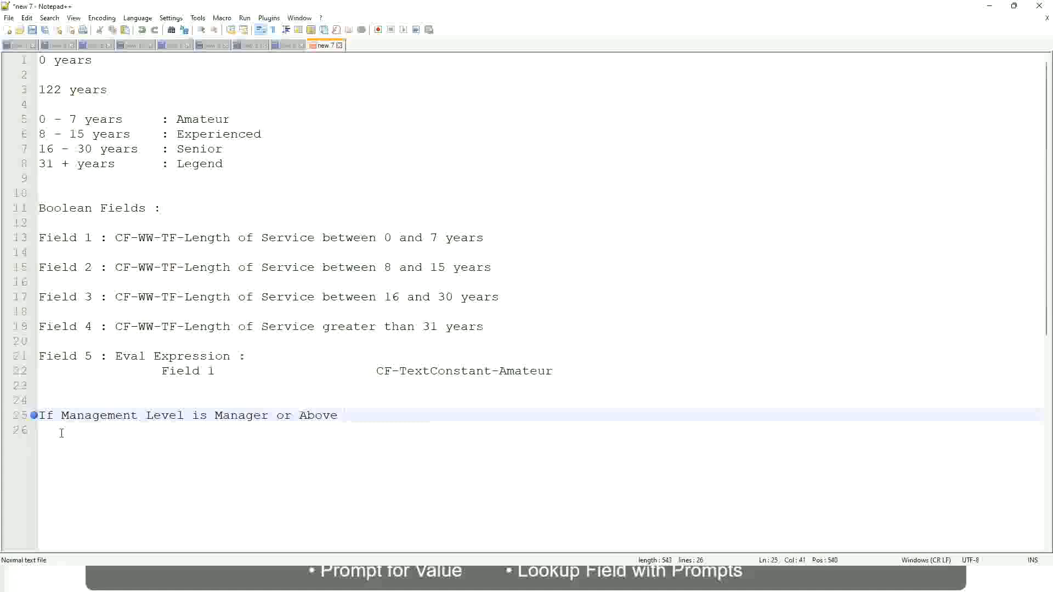
key(Tab)
key(Tab)
key(Tab)
key(Tab)
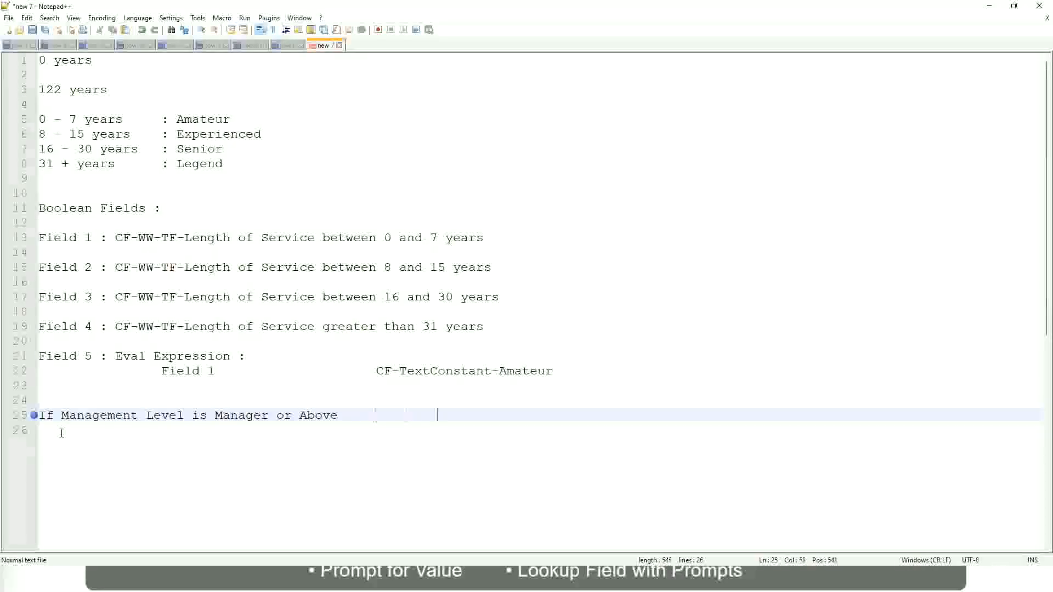
key(Tab)
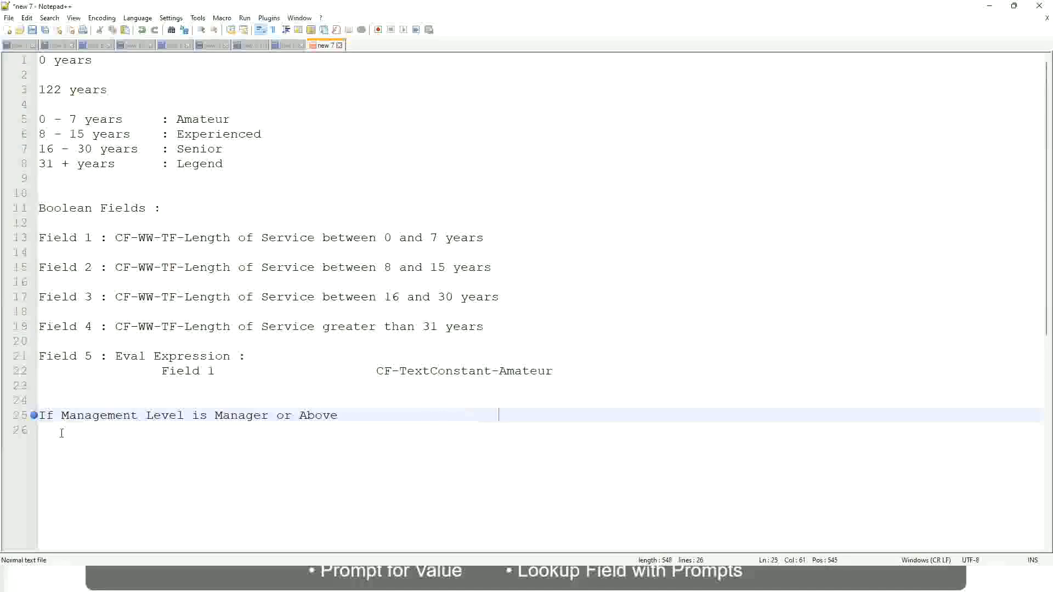
text(Proposed)
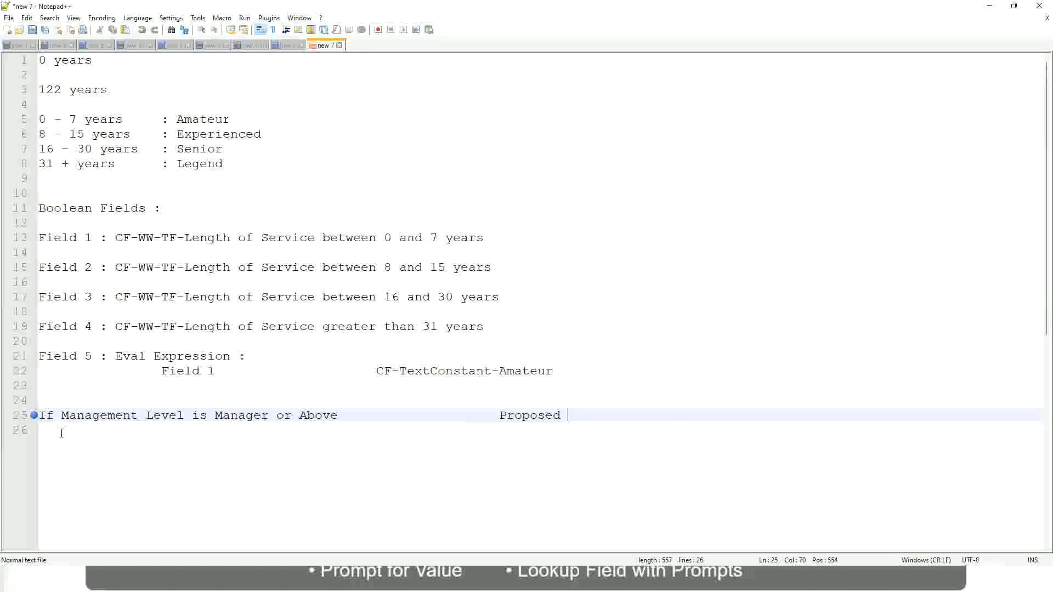
text(Allowance )
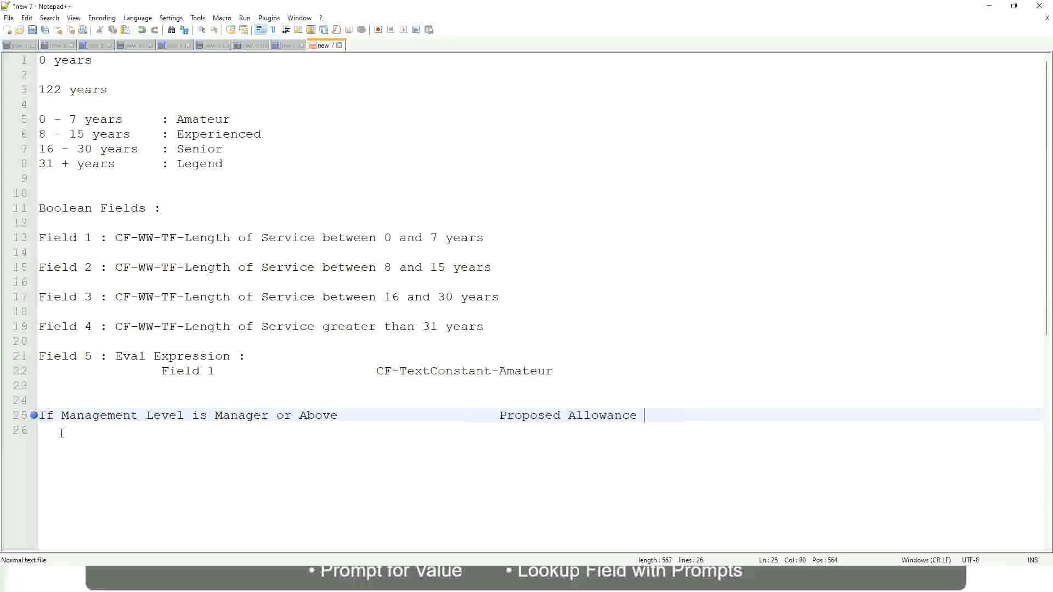
text(Plan)
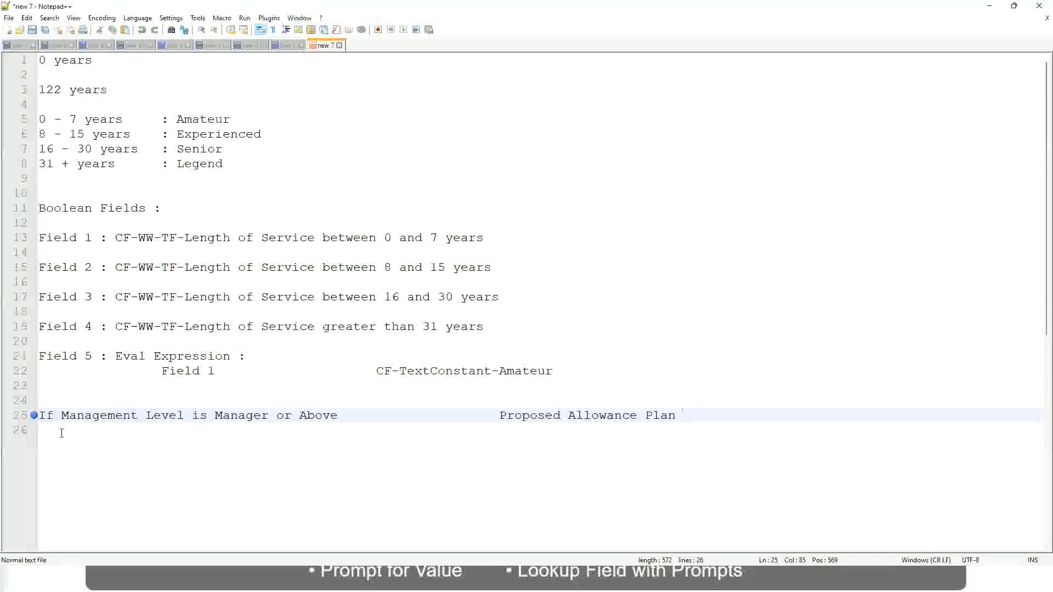
text(: )
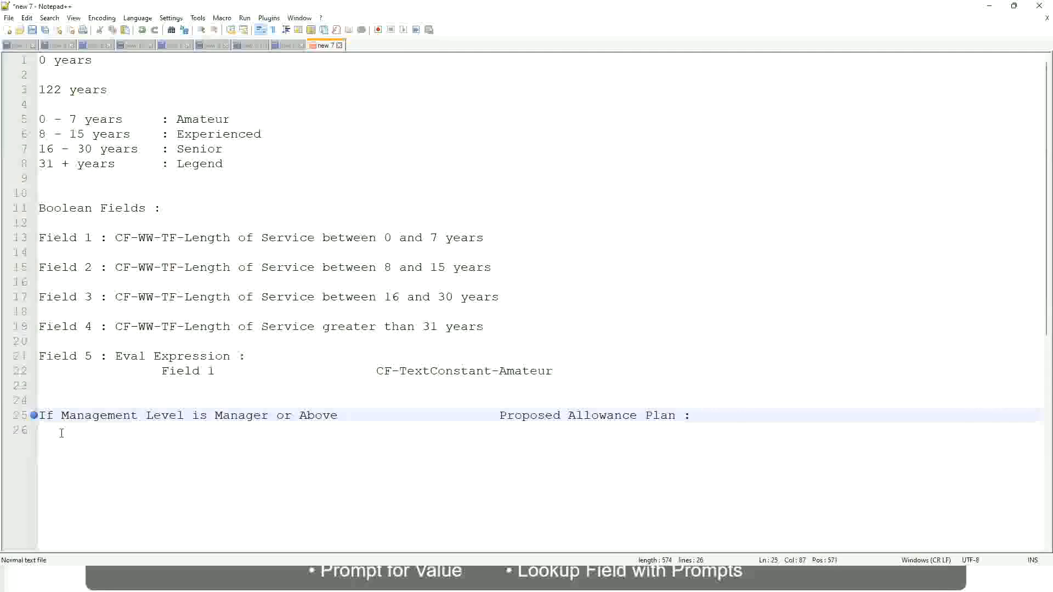
text(Car Allowanc)
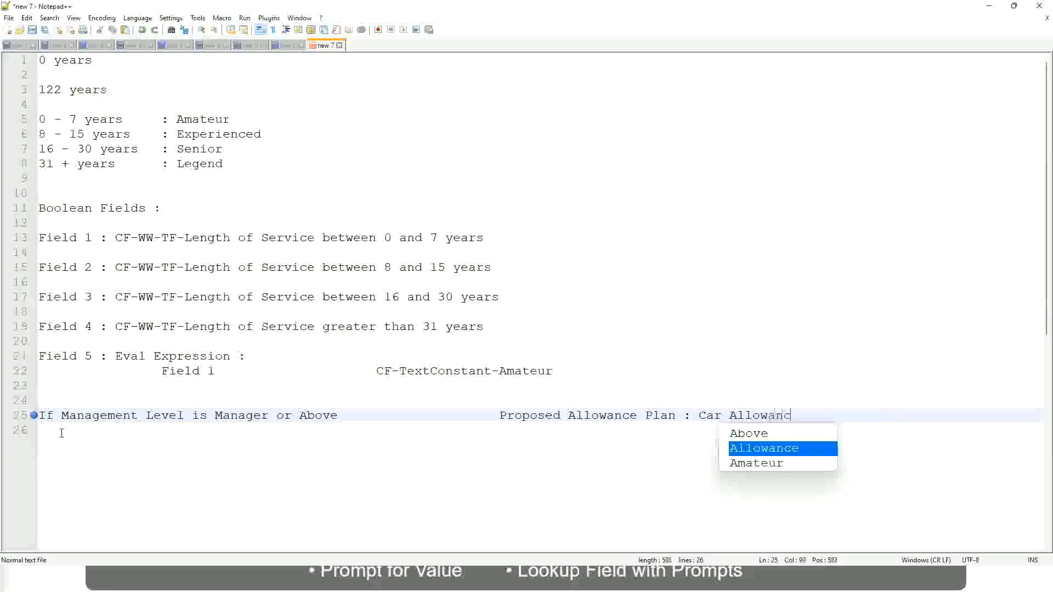
key(Return)
key(Return)
text(I)
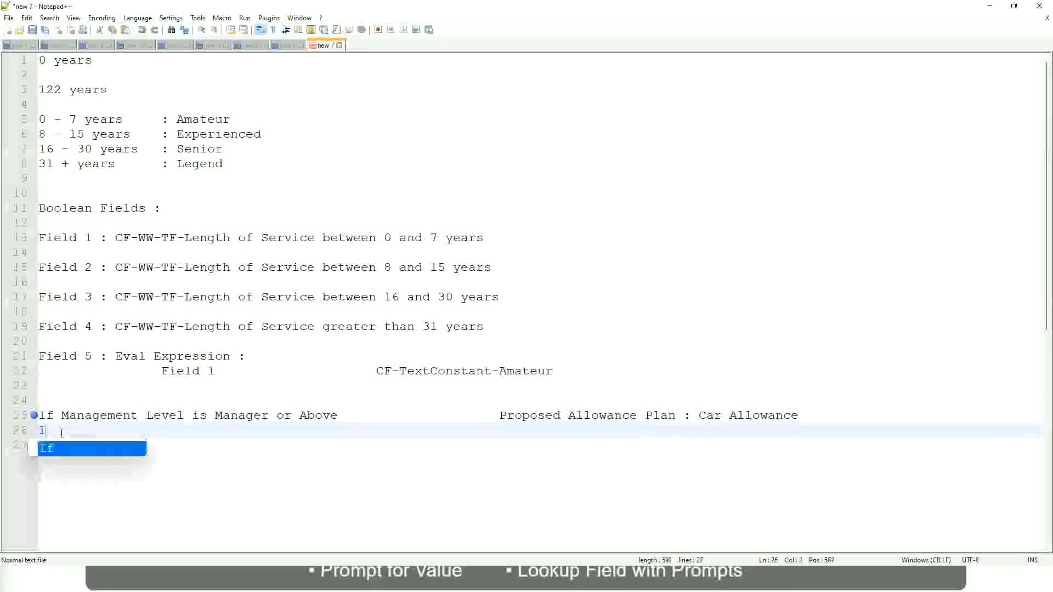
text(f Management L)
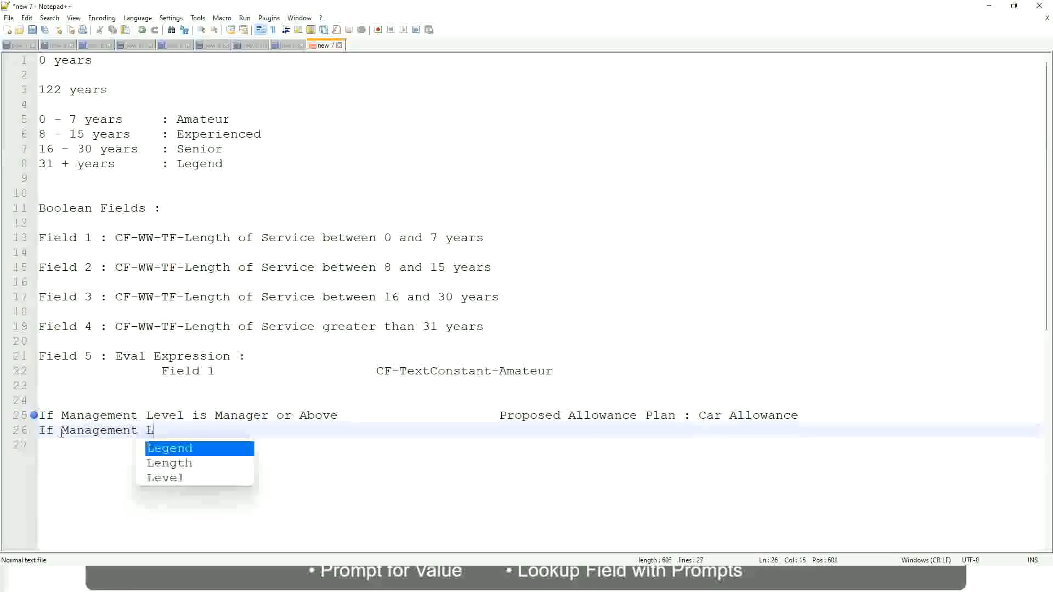
text(evel is)
- Delete 'or Above' so line 25's rule applies only to Manager
key(Up)
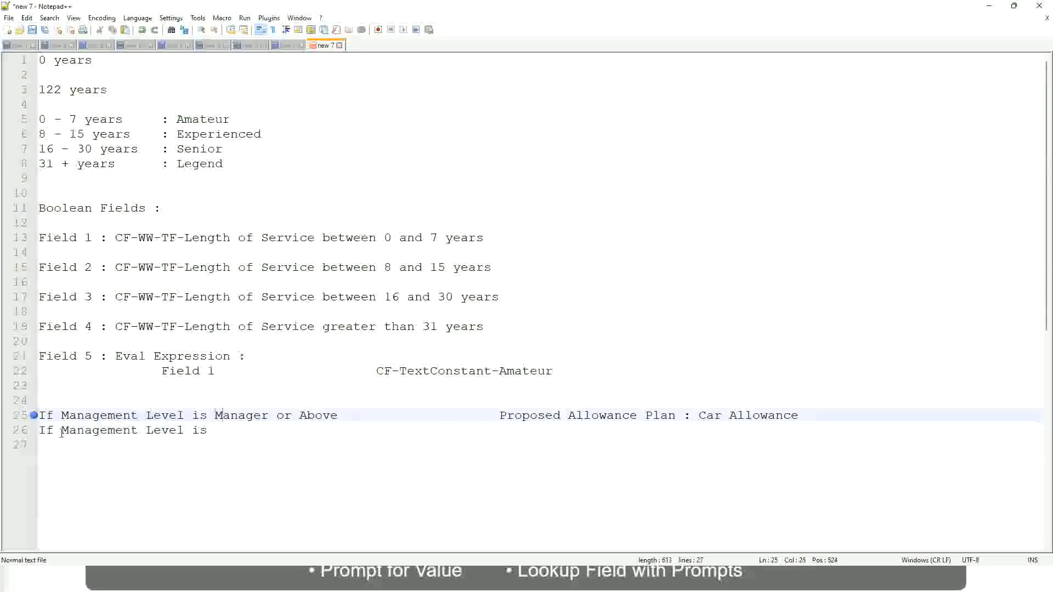
key(Right)
key(Right)
key(Right)
key(Right)
key(Right)
key(Right)
key(Right)
key(shift+Right)
key(shift+Right)
key(shift+Right)
key(shift+Right)
key(shift+Right)
key(shift+Right)
key(shift+Right)
key(shift+Right)
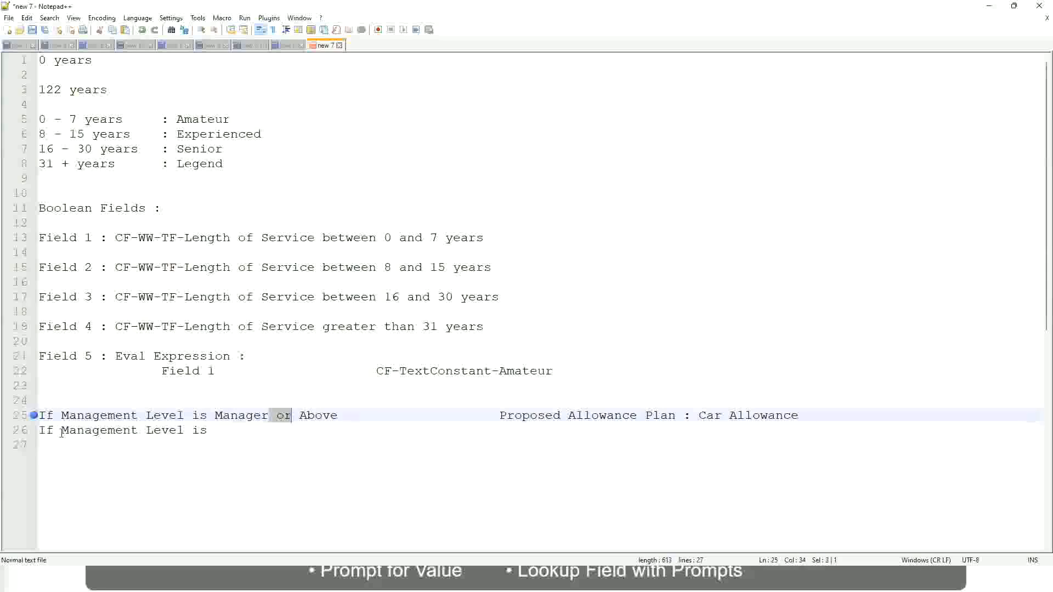
key(shift+Right)
key(Delete)
- Add the rule mapping Director to Executive Allowance on line 26
key(Down)
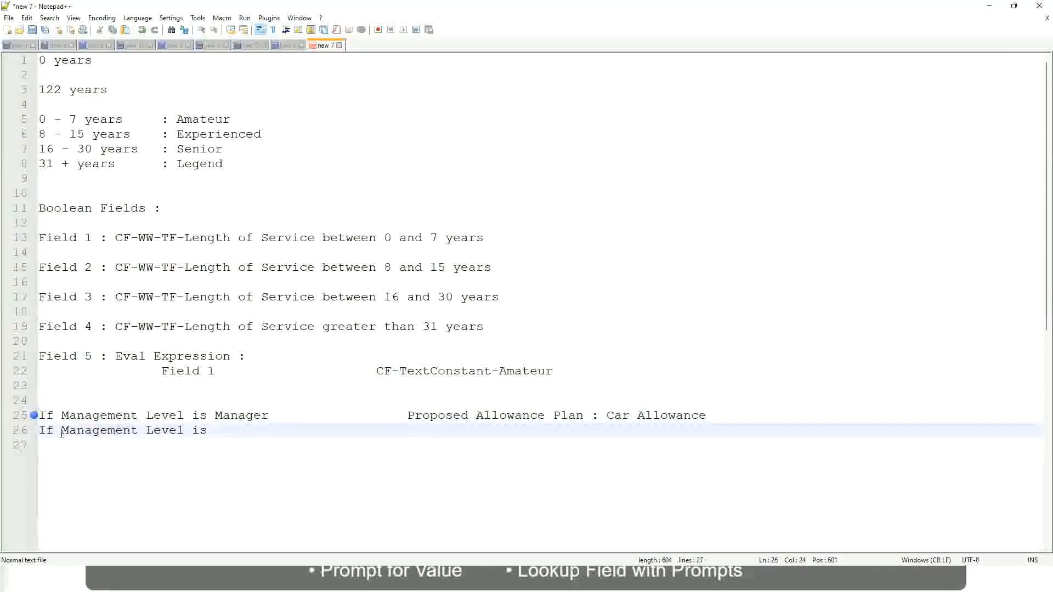
text(Director)
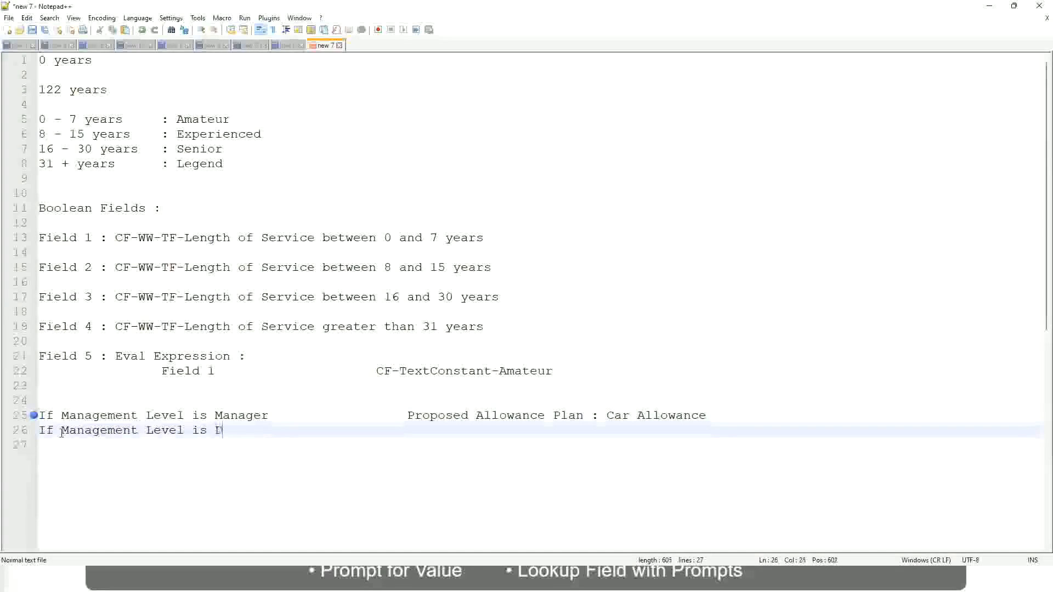
key(Tab)
key(Tab)
key(Tab)
key(Tab)
key(Tab)
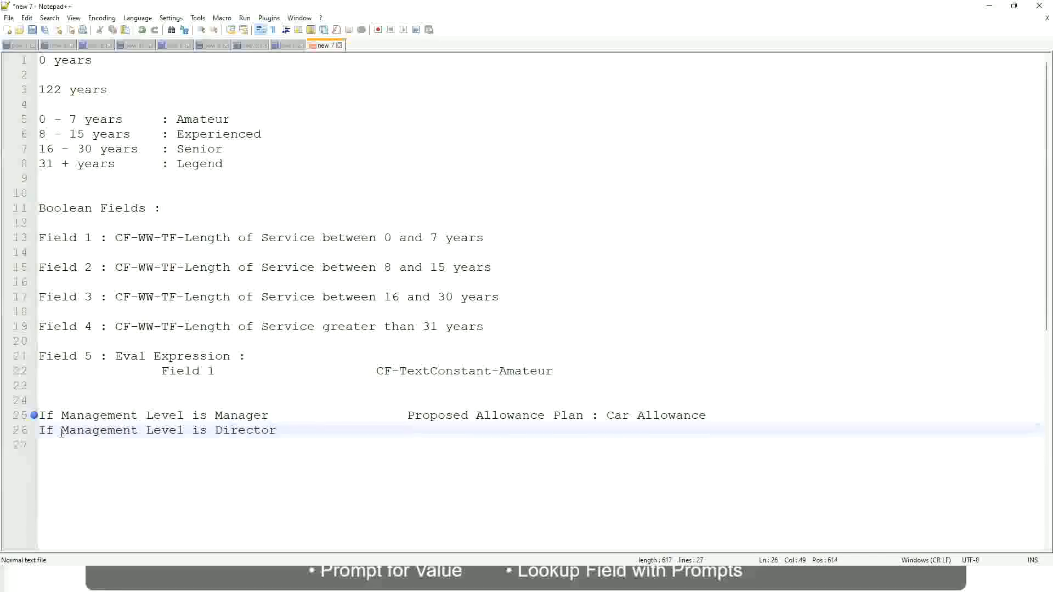
text(Executive Allo)
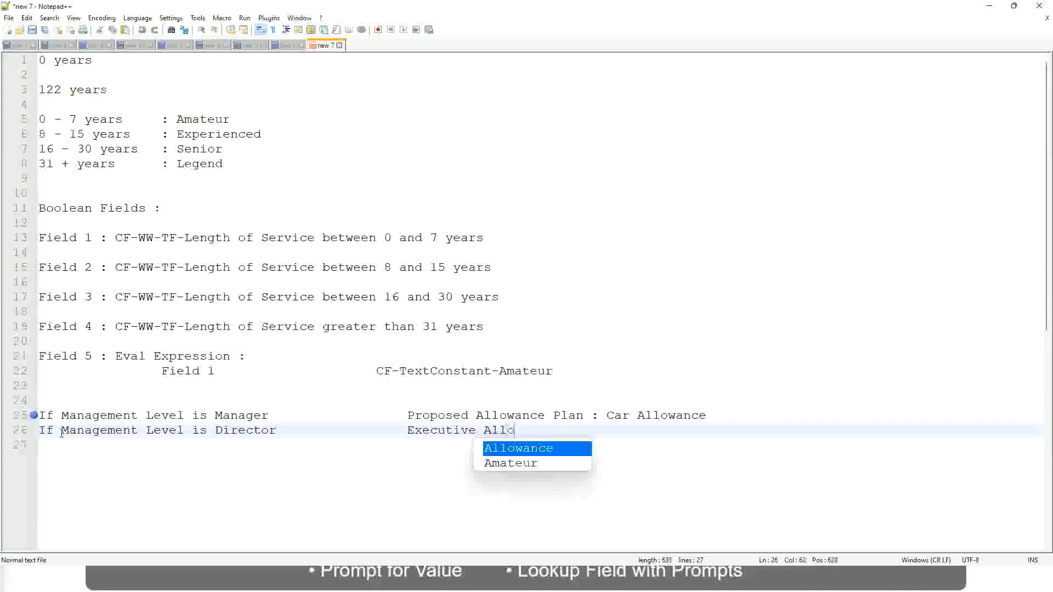
key(Return)
key(Return)
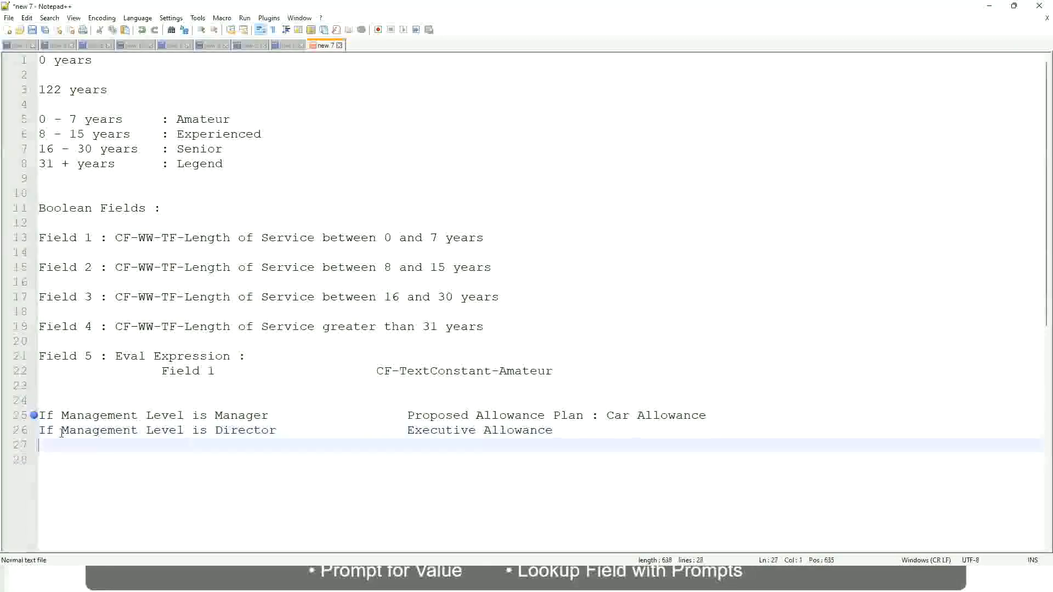
- Add the rule 'If Management Level is CEO' → CEO Allowance on line 27
text(If)
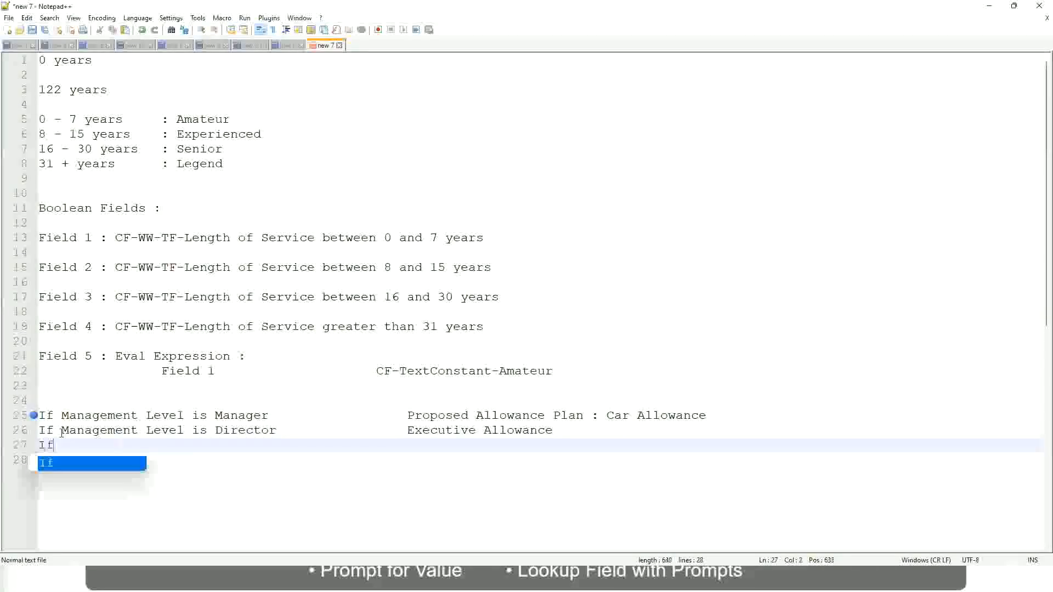
text( Management is)
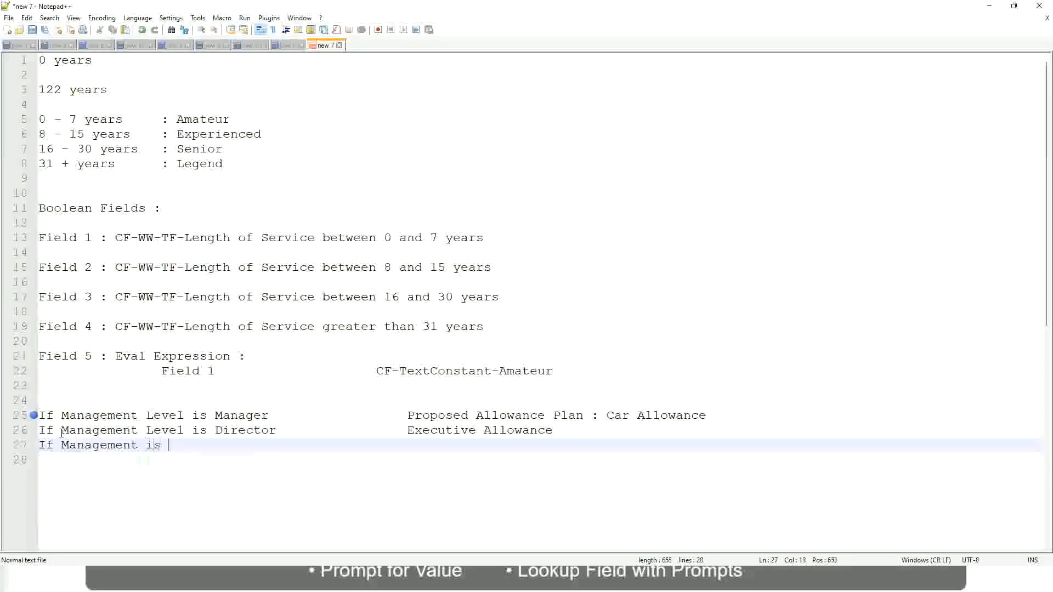
key(BackSpace)
key(BackSpace)
key(BackSpace)
text(le)
key(BackSpace)
key(BackSpace)
text(Le)
key(Down)
key(Down)
key(Return)
text(is CE)
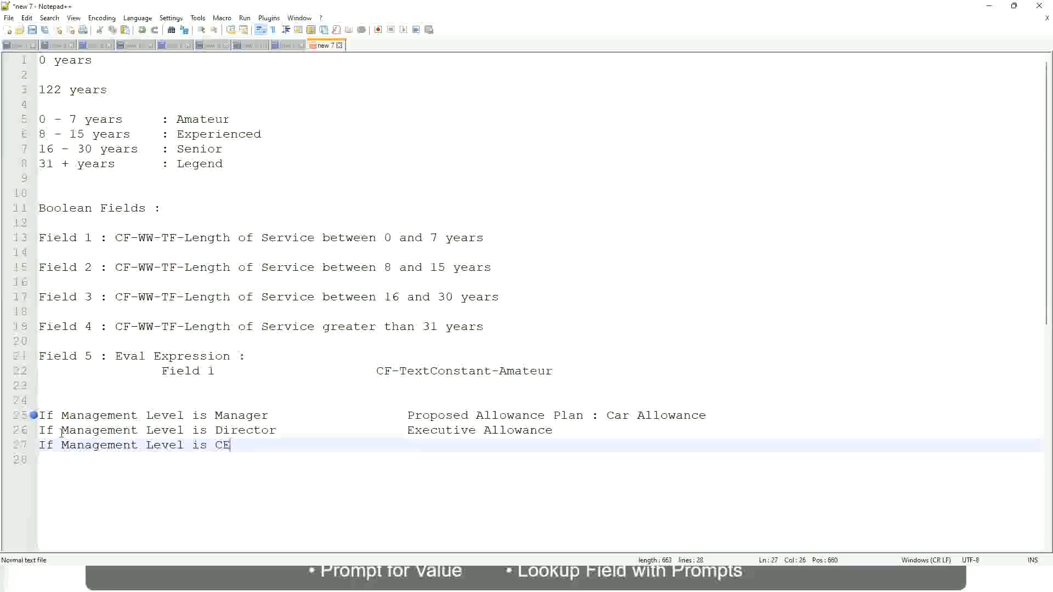
text(O)
key(Tab)
key(Tab)
key(Tab)
key(Tab)
text(CEO Allowance)
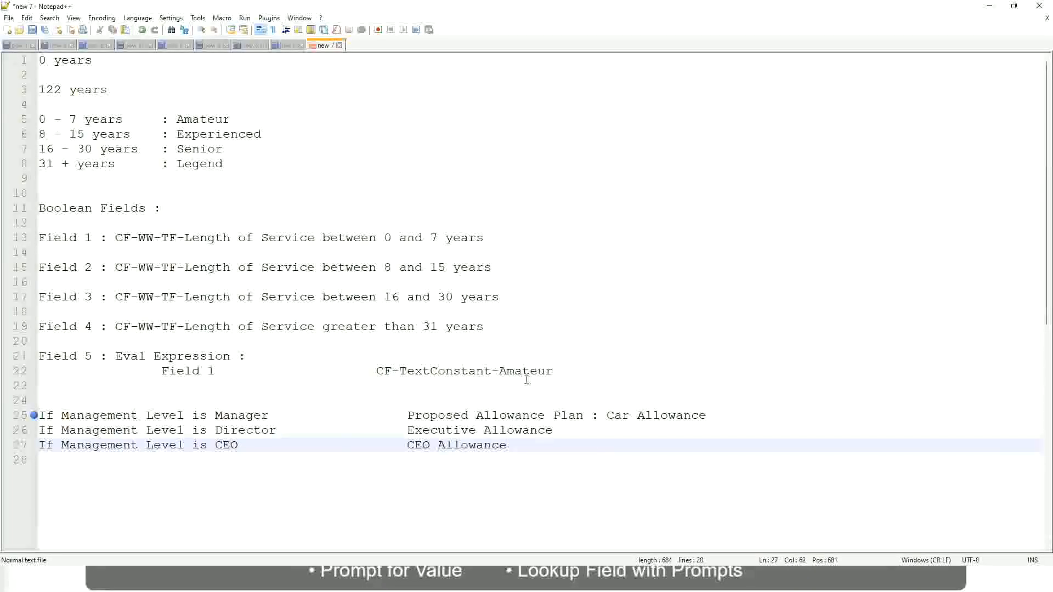
click(607, 415)
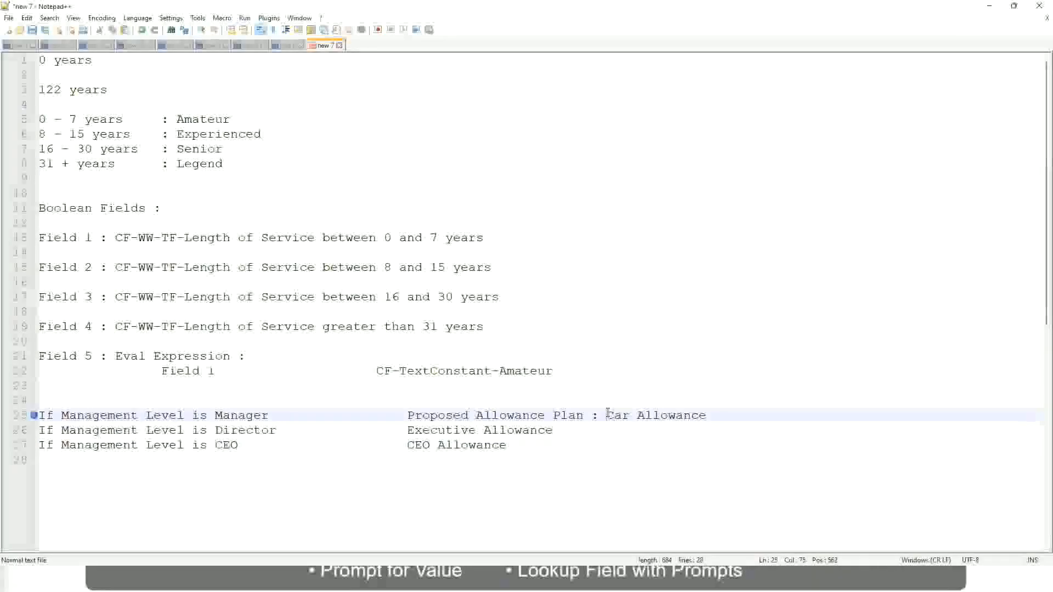
drag(606, 415, 707, 412)
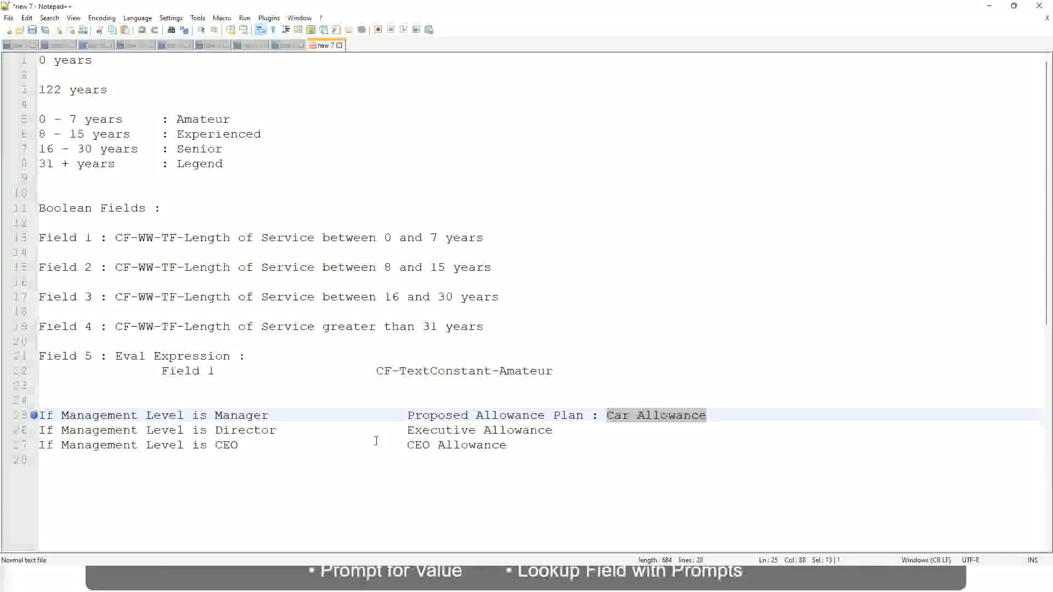
click(492, 416)
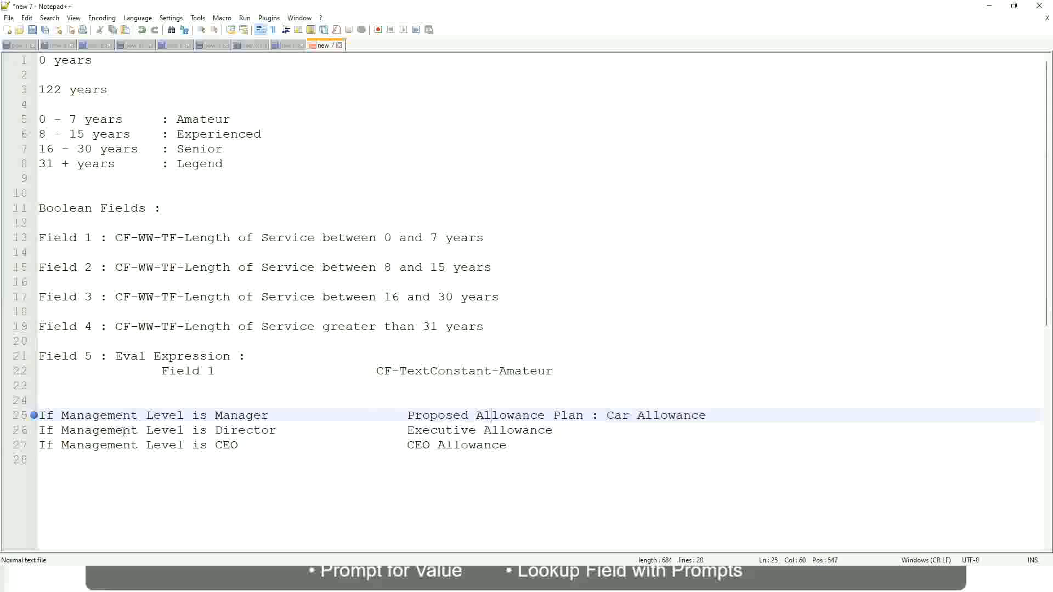
- Replace line 25's allowance result with 'Name of the First Line Manager'
click(214, 415)
drag(408, 416, 722, 412)
text(Managers)
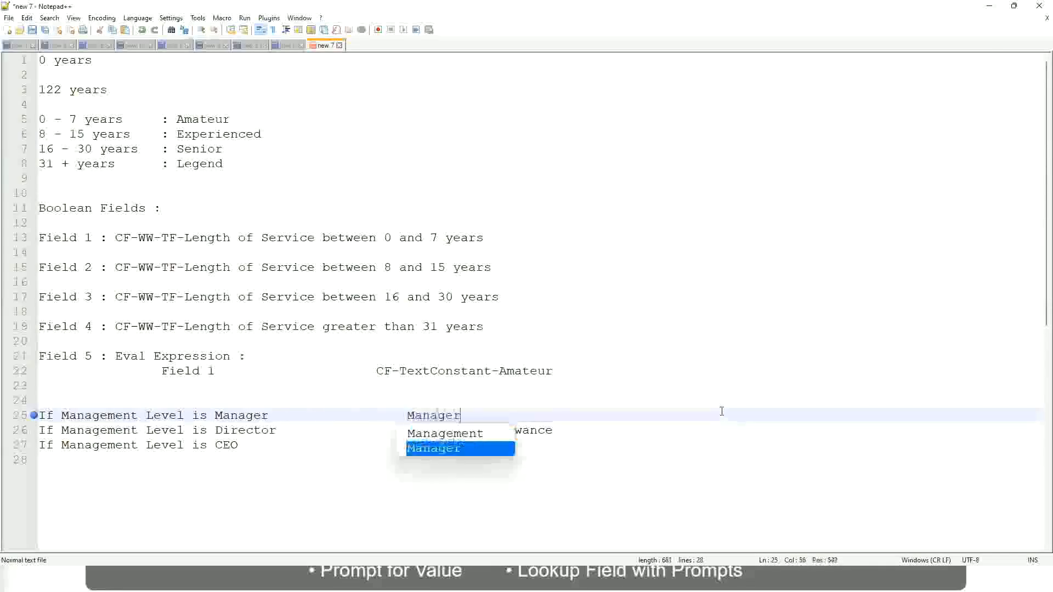
key(BackSpace)
key(BackSpace)
key(BackSpace)
key(BackSpace)
key(BackSpace)
key(BackSpace)
key(BackSpace)
key(BackSpace)
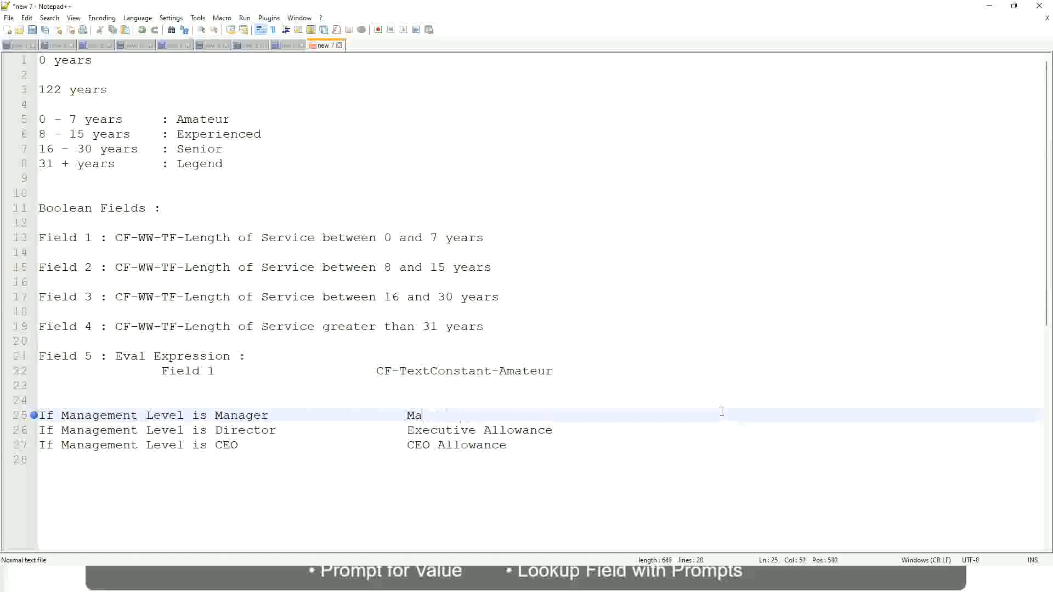
text(First Li)
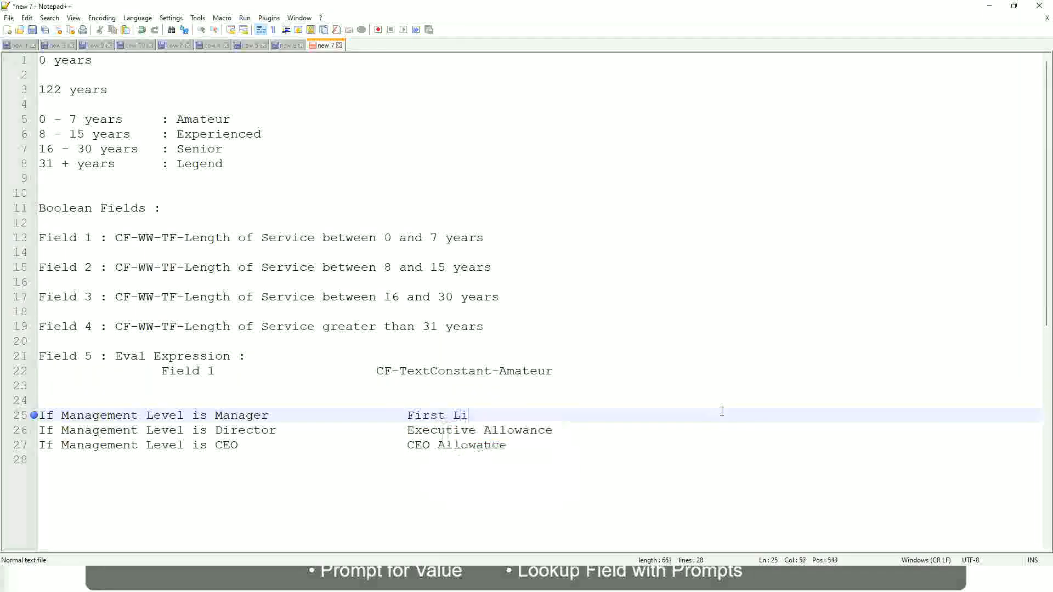
text(ne Manager)
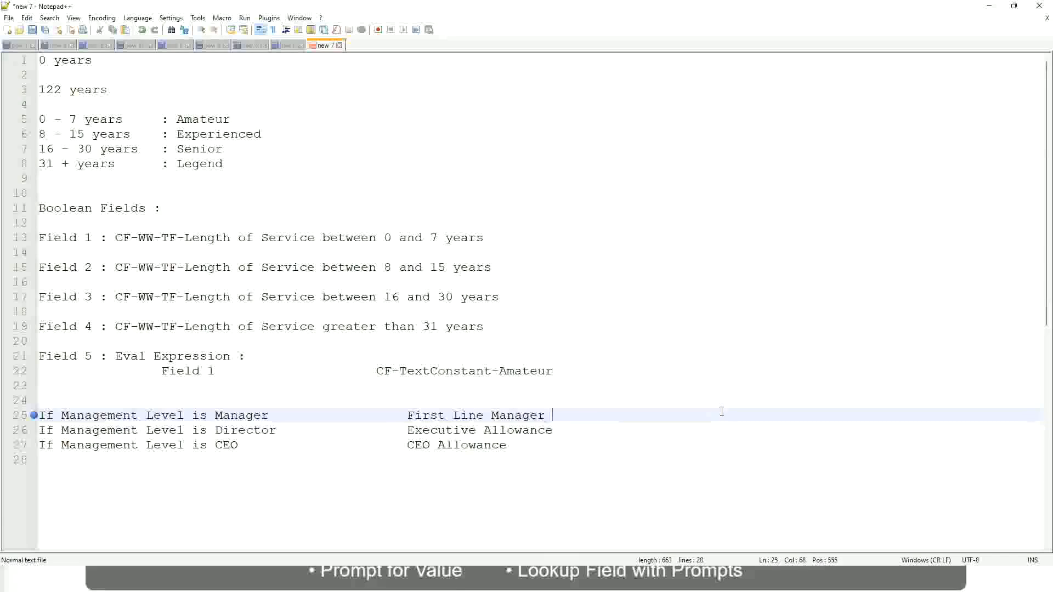
key(Left)
key(Left)
key(Left)
key(Left)
key(Left)
key(Left)
key(Left)
key(Left)
key(Left)
key(Left)
key(Left)
key(Left)
key(Left)
key(Left)
key(Left)
key(Left)
text(Name of the)
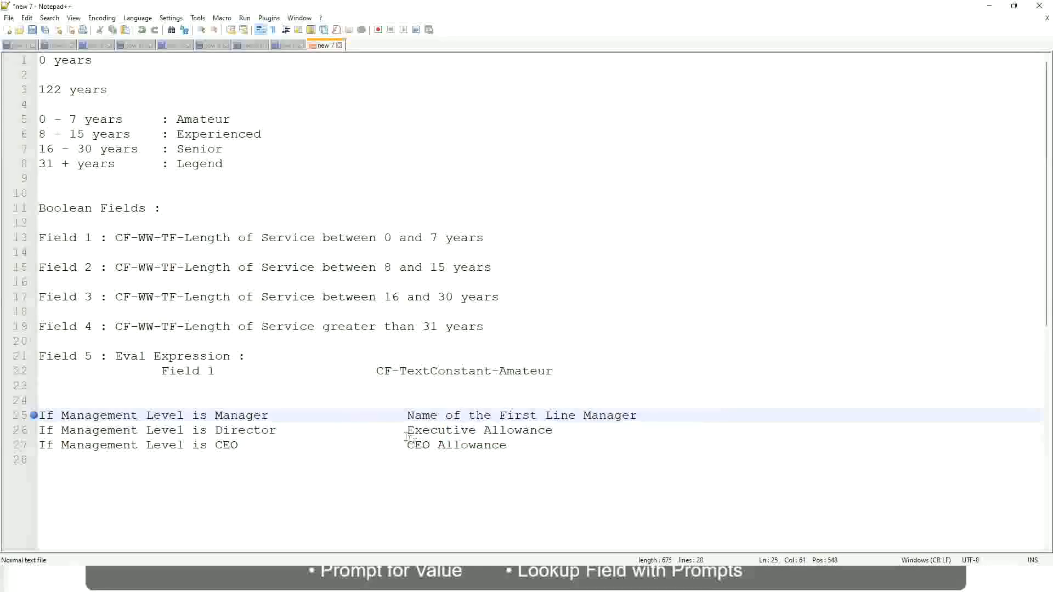
- Start line 26's result as 'Name of' and change First to Second on line 25
drag(407, 433, 557, 426)
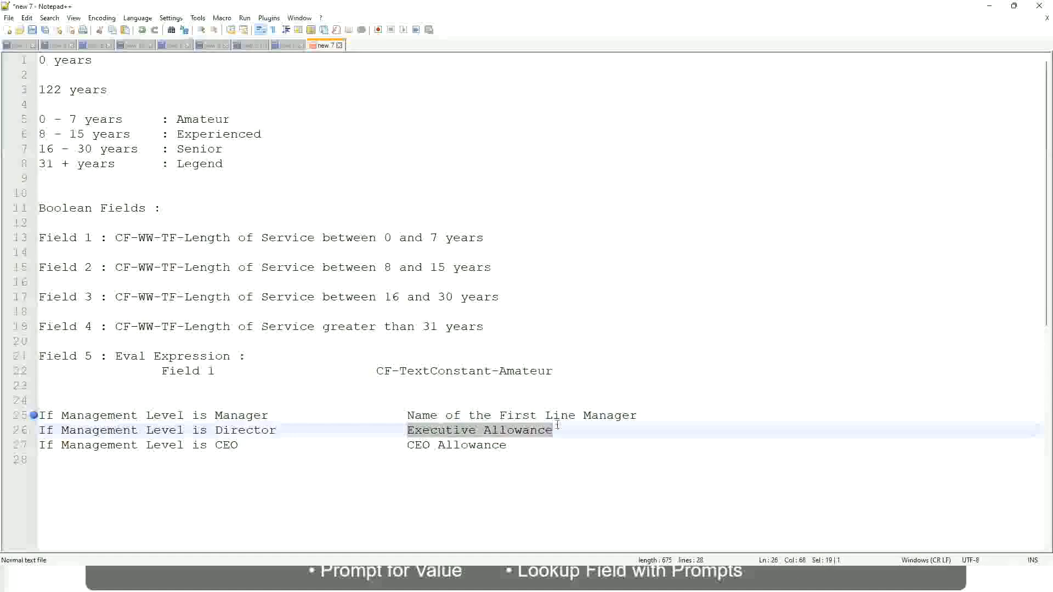
text(Name )
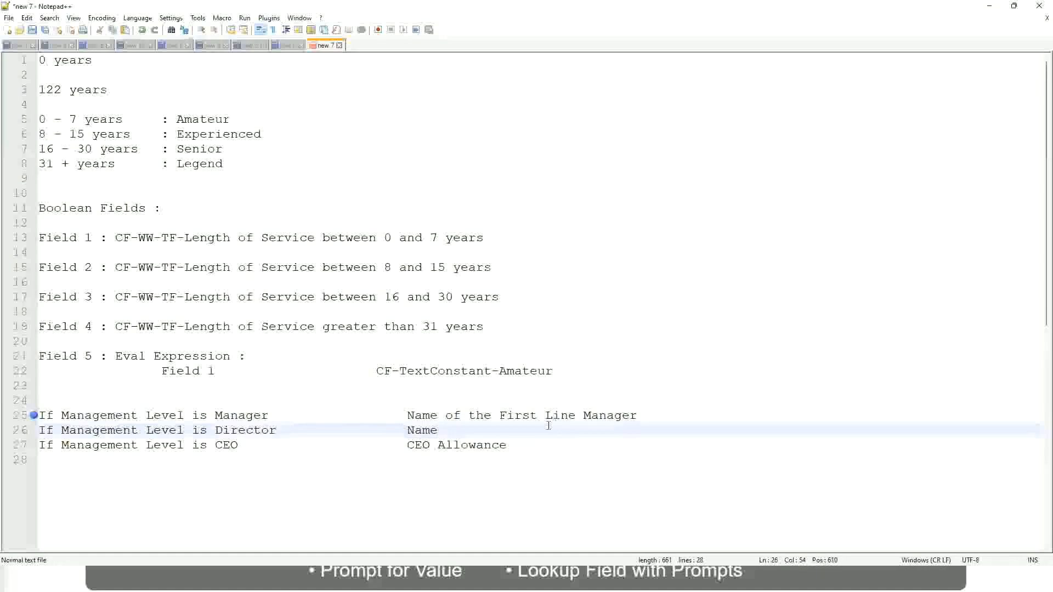
text(of )
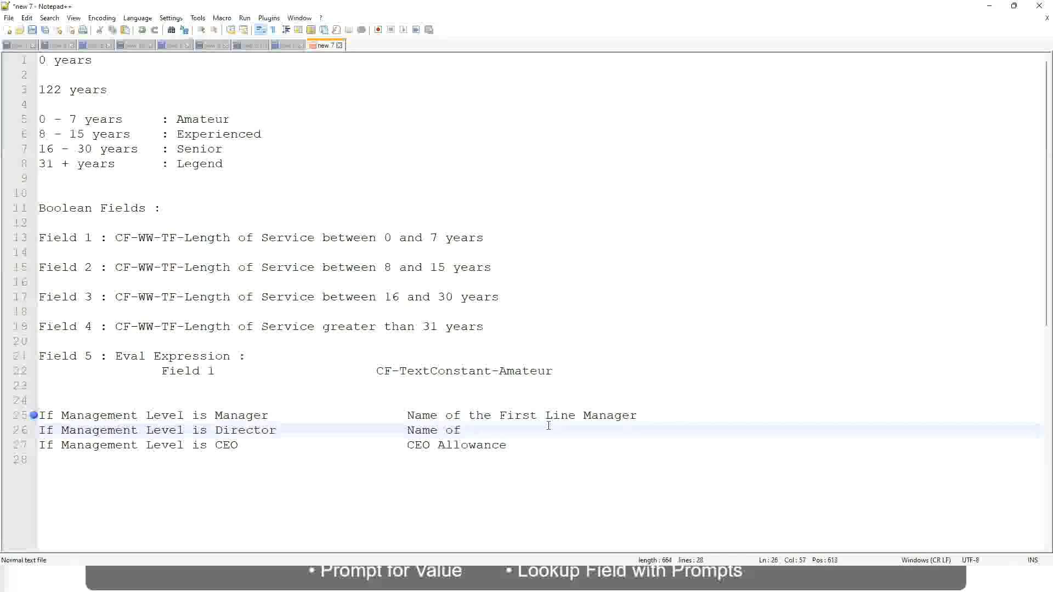
text(First)
key(BackSpace)
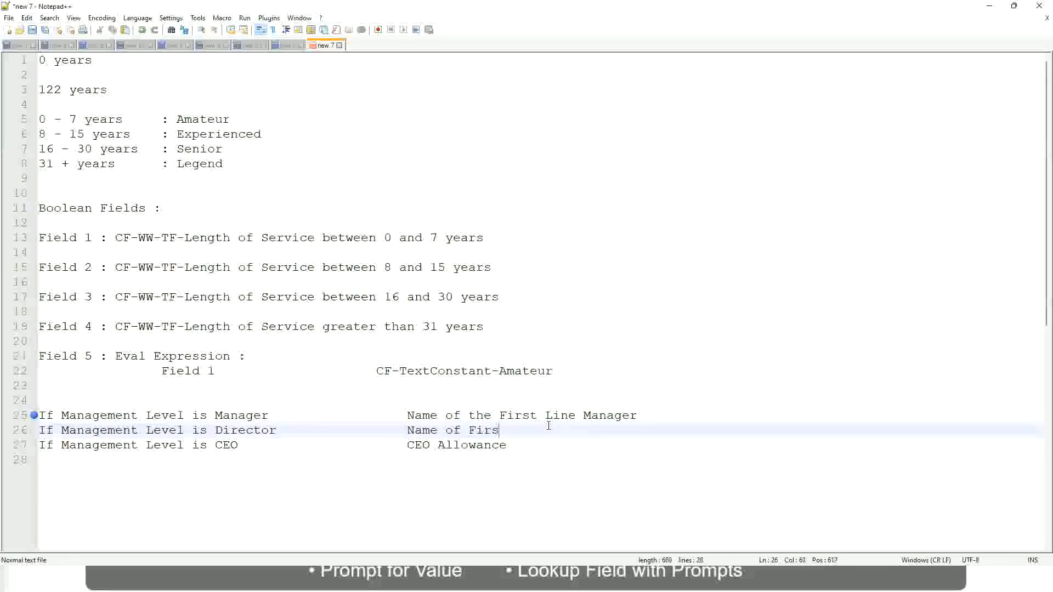
key(BackSpace)
key(BackSpace)
key(BackSpace)
key(BackSpace)
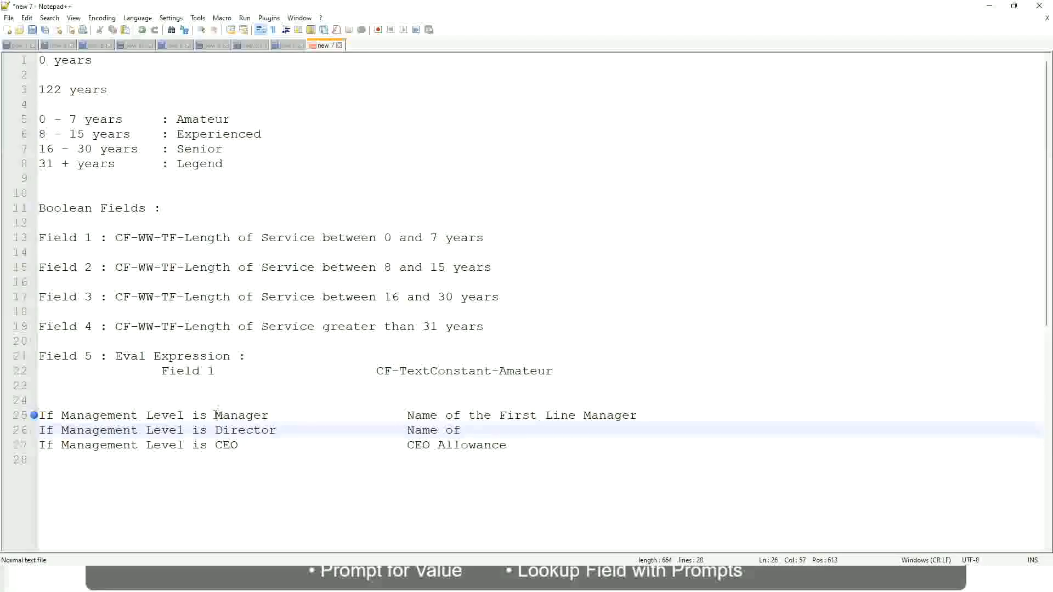
double_click(516, 416)
text(Second)
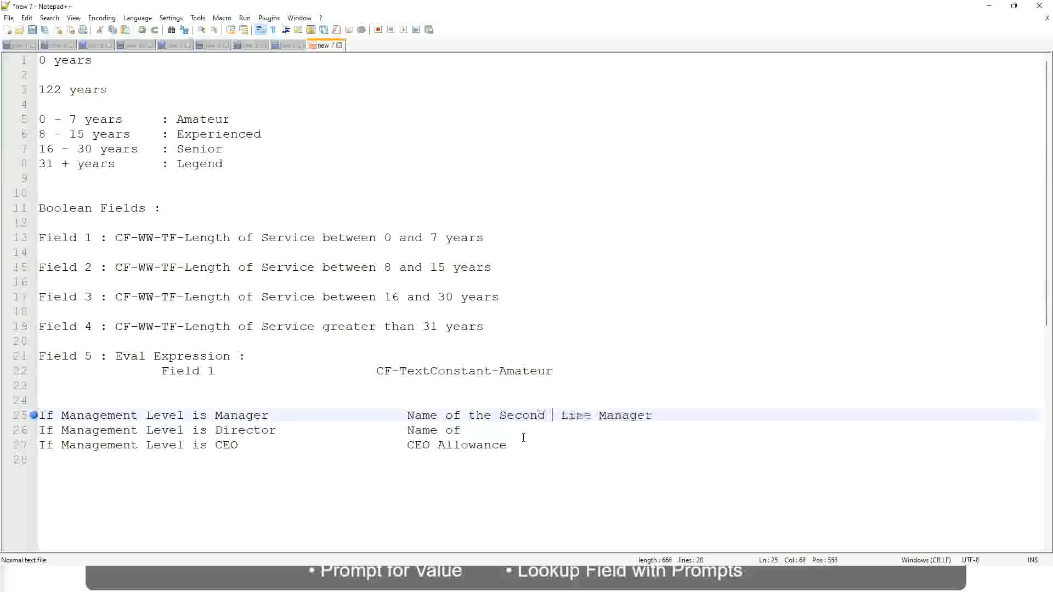
key(BackSpace)
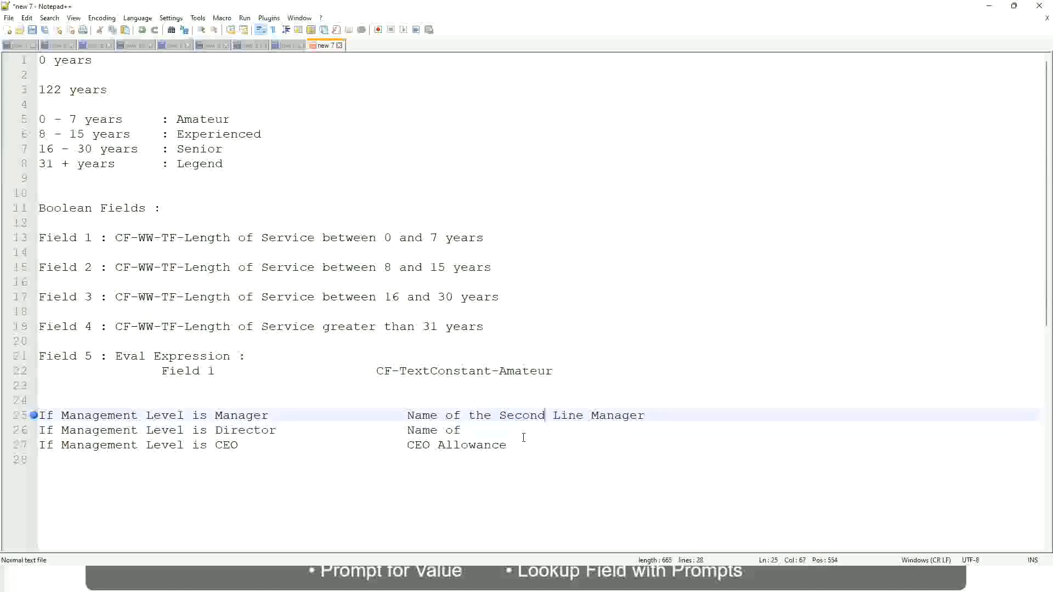
- Complete line 26's result as 'Name of Manager'
click(477, 430)
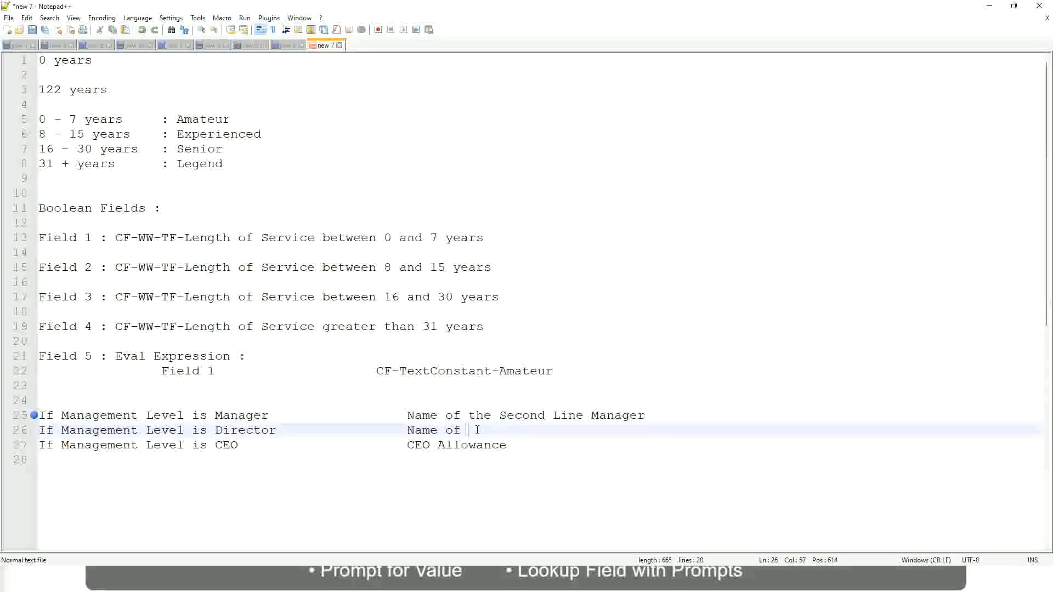
text(Manager)
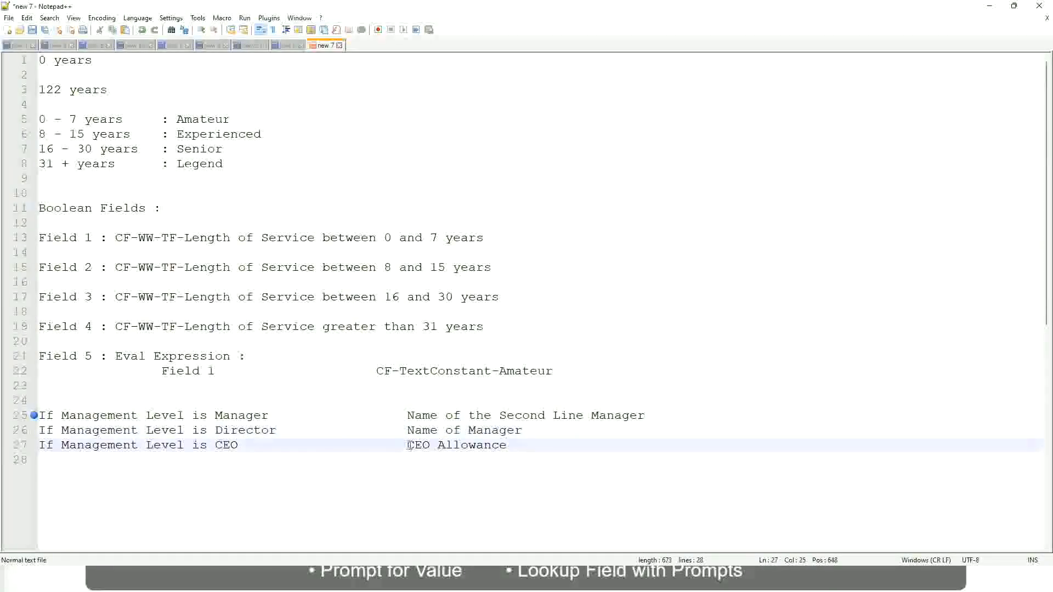
drag(407, 445, 521, 445)
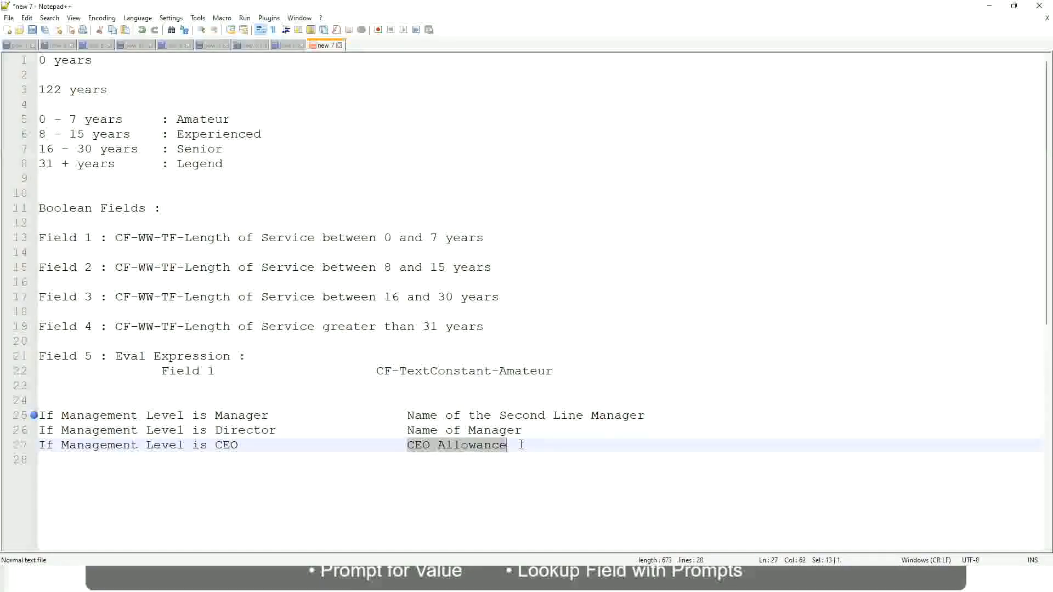
- Replace CEO Allowance on line 27 with 'name of CEO/Himself/Herself'
text(name of CEO)
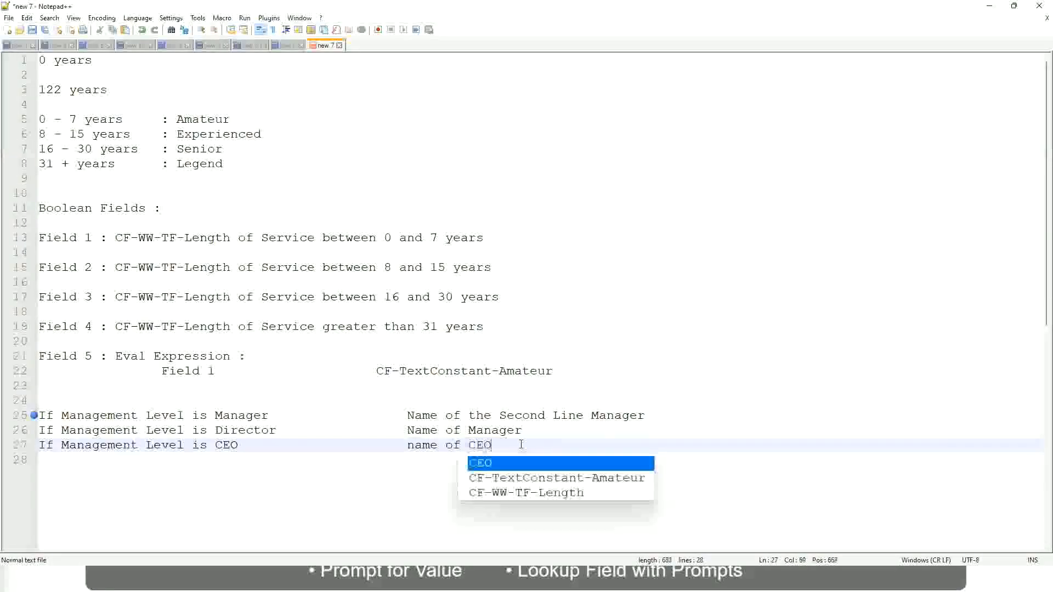
key(BackSpace)
text(/)
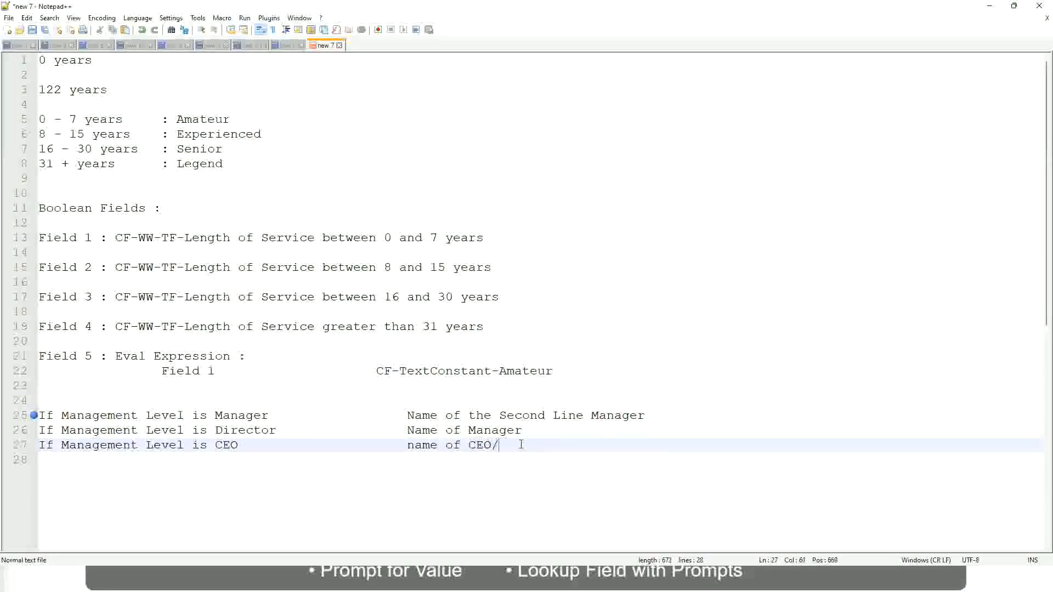
text(Himself/Herself)
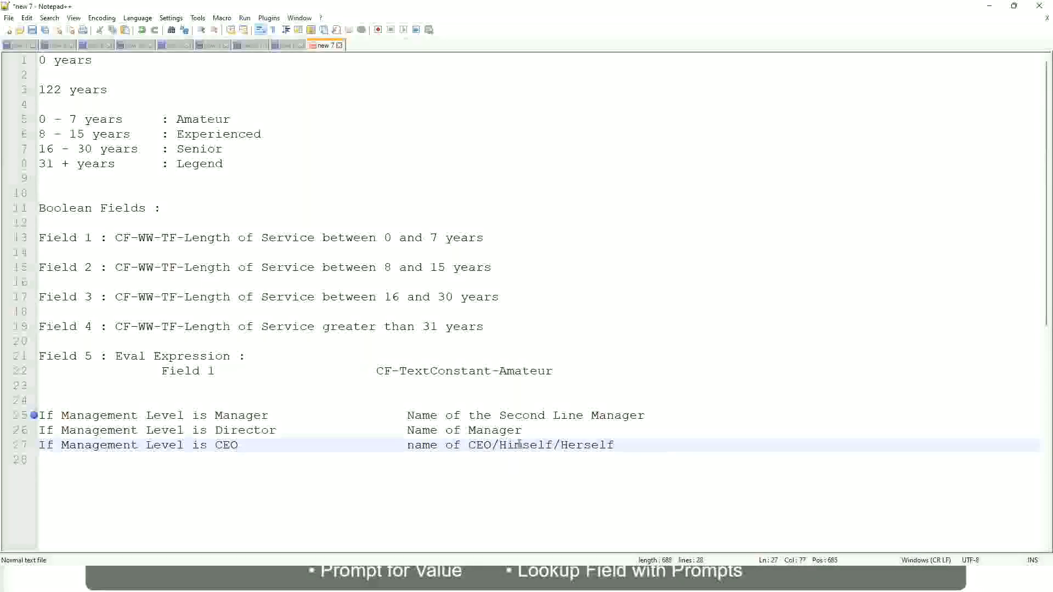
click(377, 445)
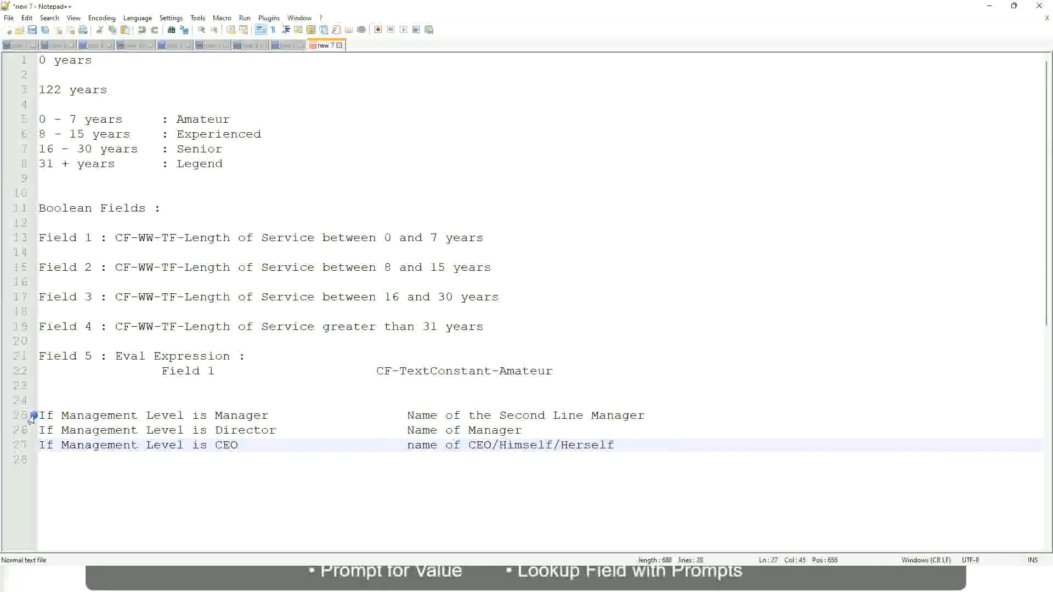
- Walk through the Manager, Director and CEO rules and their results on lines 25–27
click(115, 417)
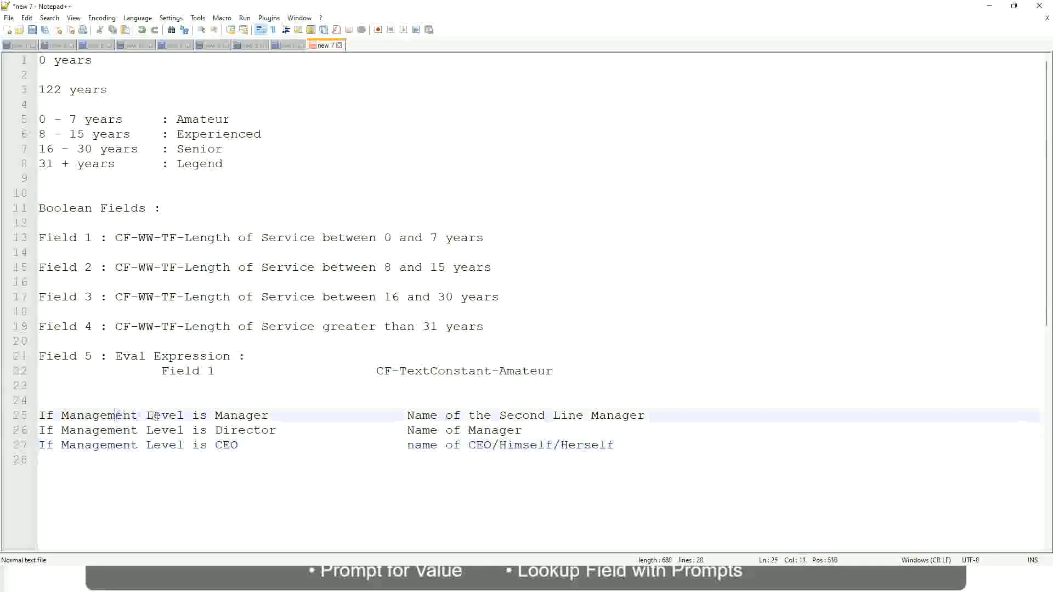
click(244, 417)
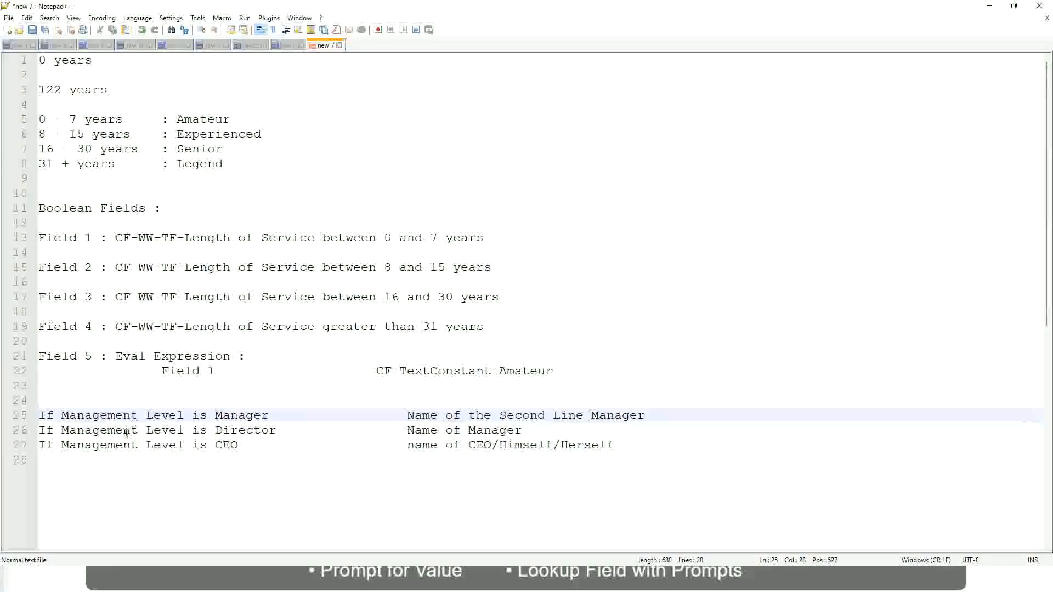
click(215, 430)
click(260, 430)
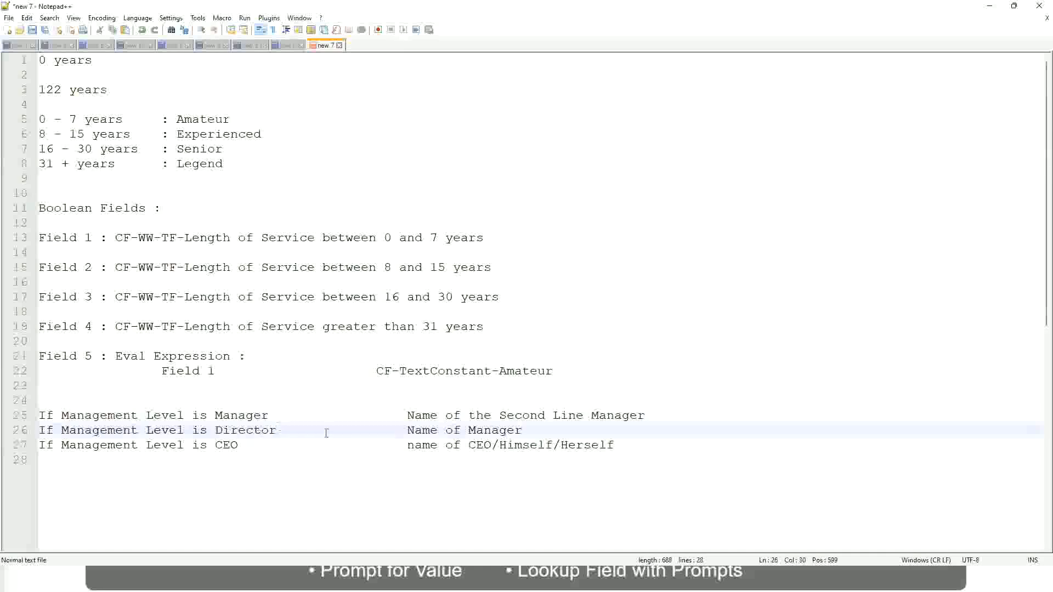
click(523, 430)
click(235, 432)
click(228, 446)
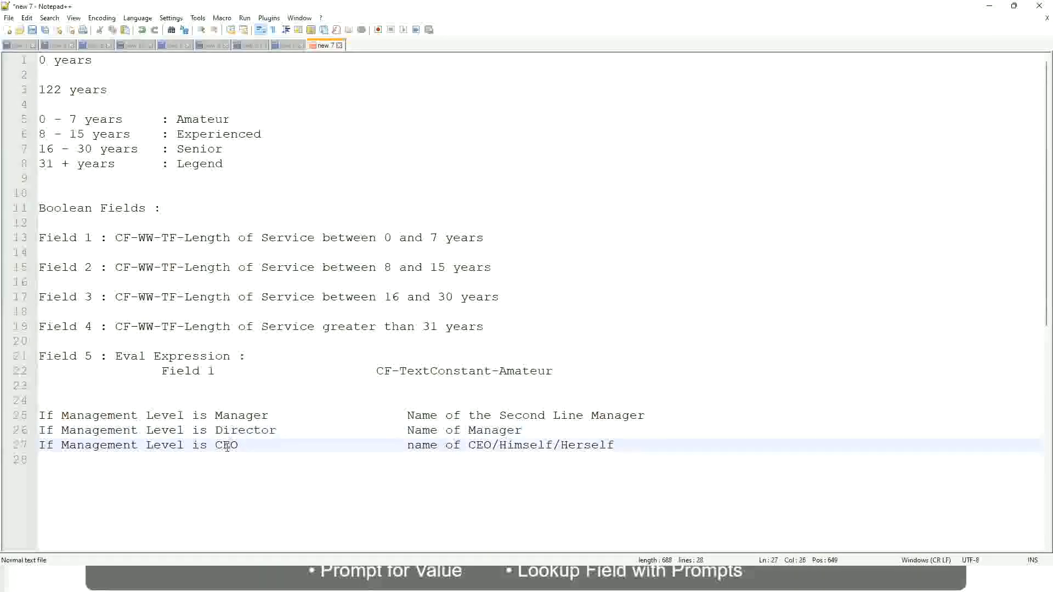
click(492, 446)
key(End)
- Highlight the three management level rules and the 'Name of the Second Line Manager' result
drag(639, 442, 37, 415)
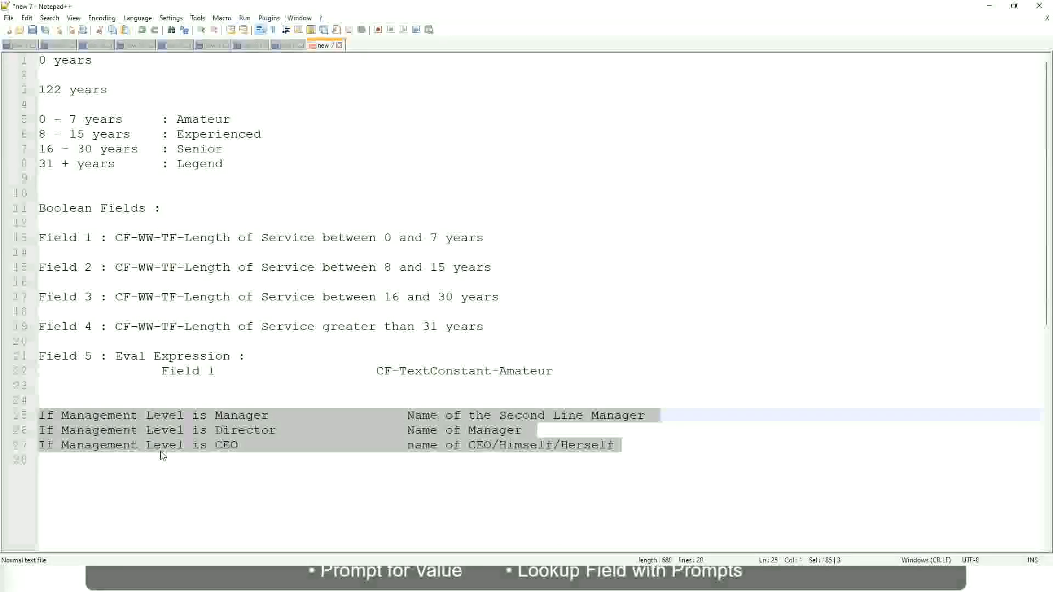
click(445, 416)
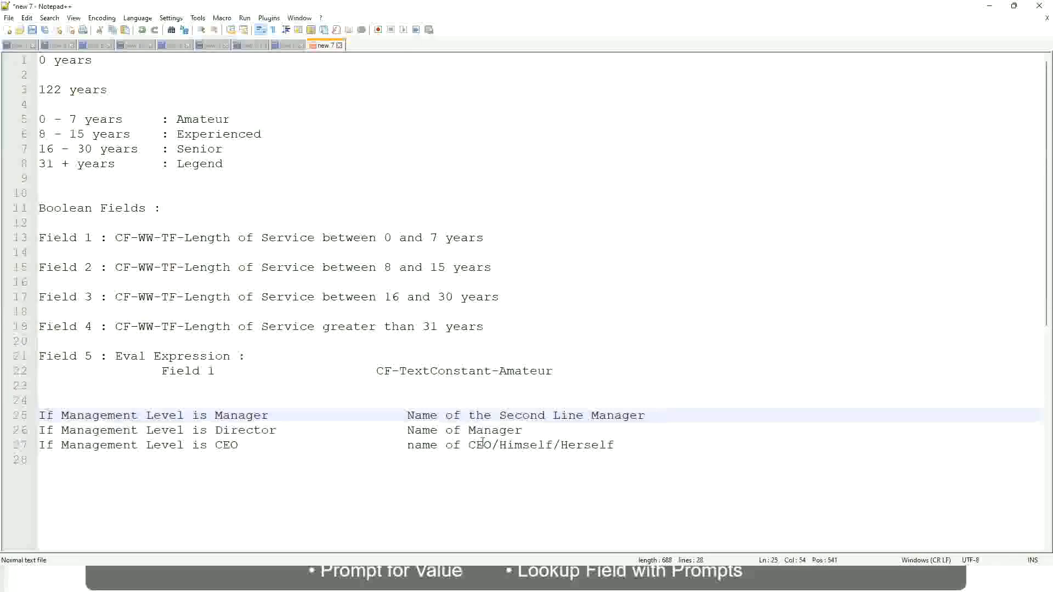
drag(407, 415, 646, 415)
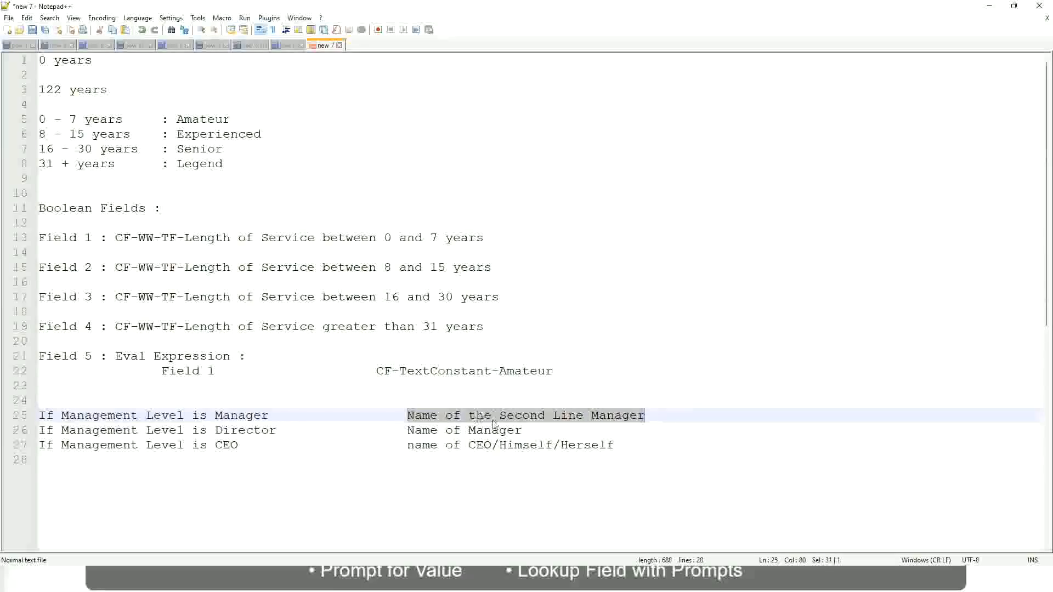
key(Right)
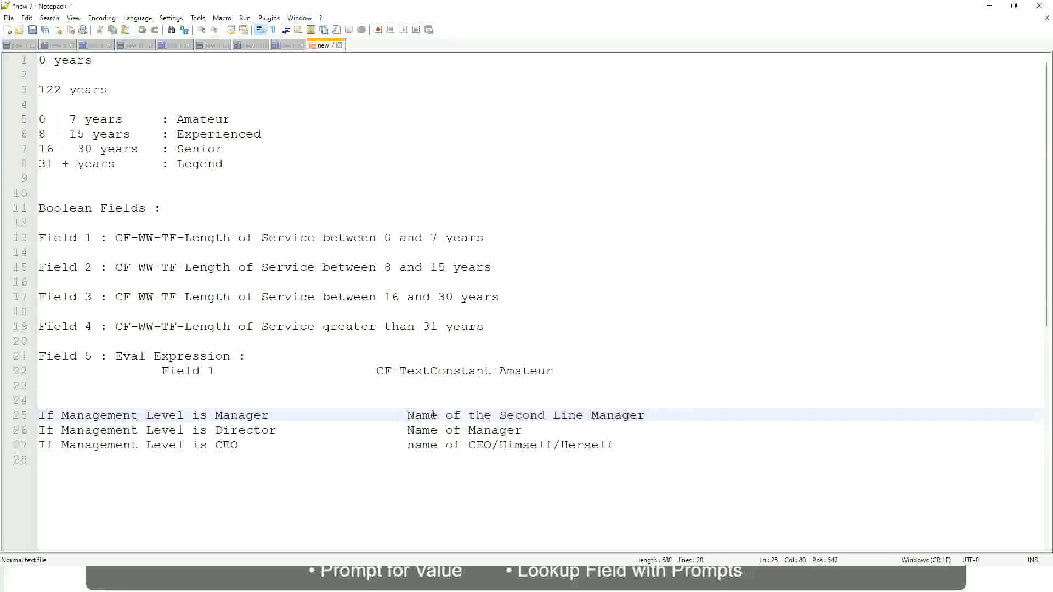
drag(407, 415, 649, 415)
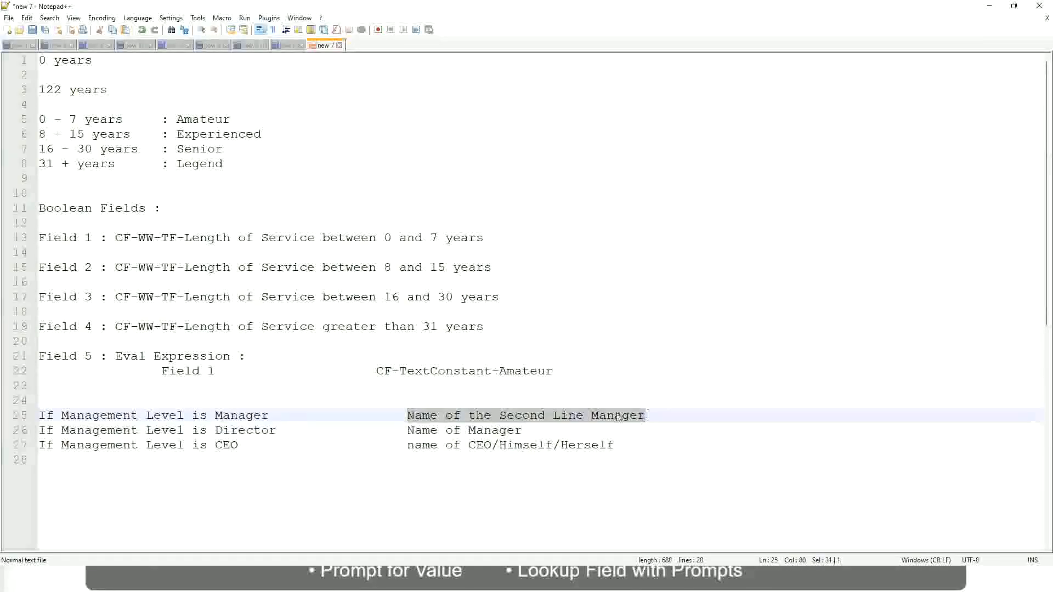
click(540, 418)
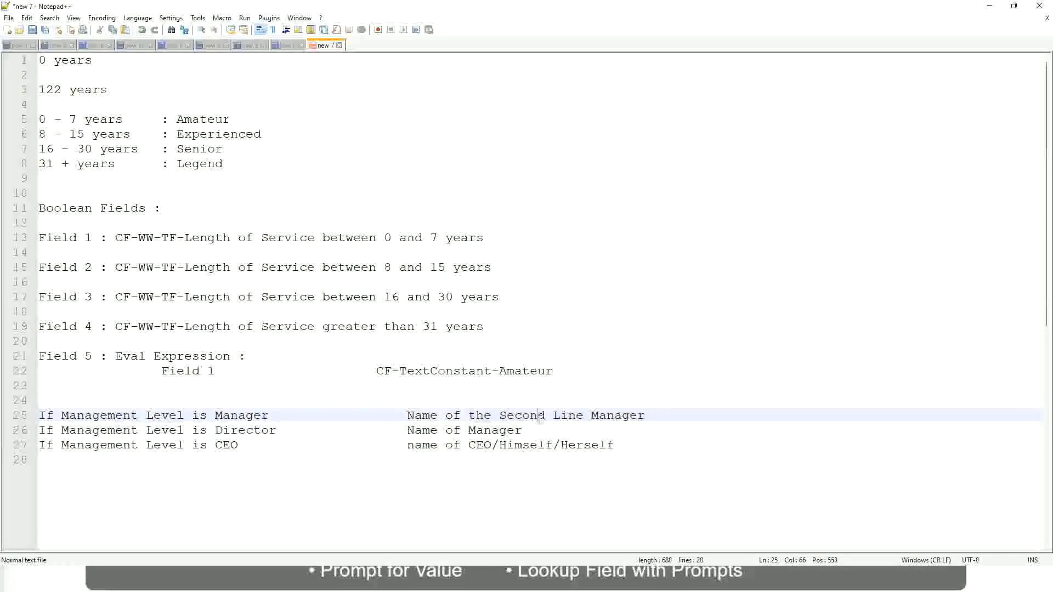
click(273, 417)
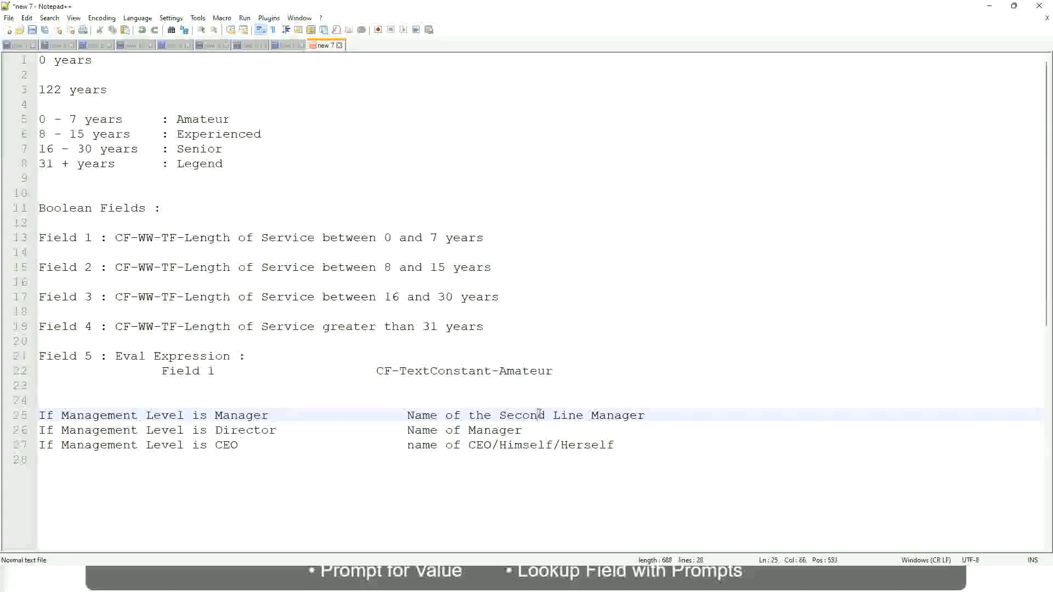
drag(576, 416, 584, 415)
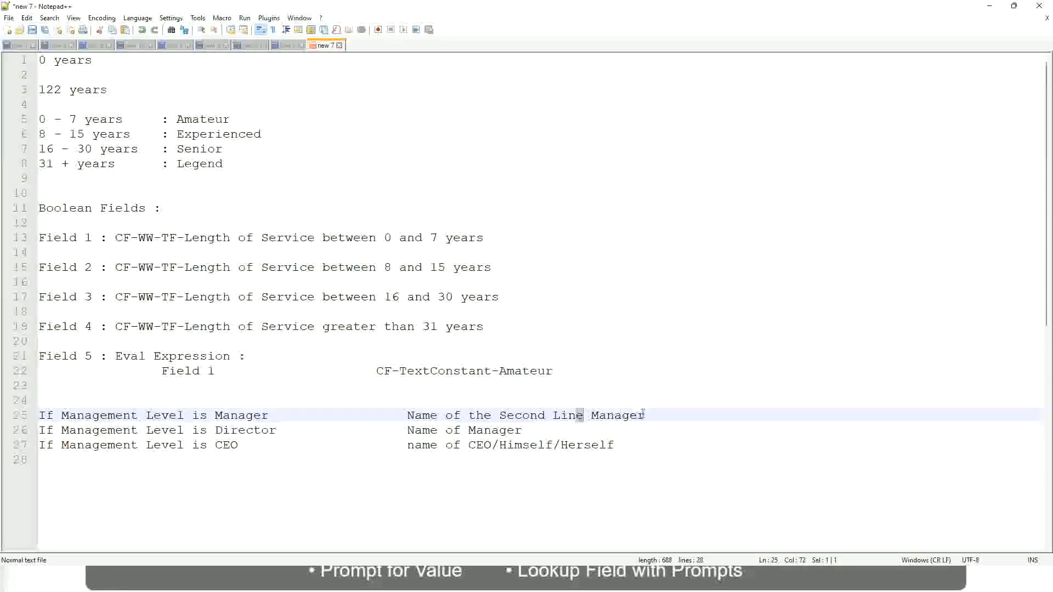
click(661, 415)
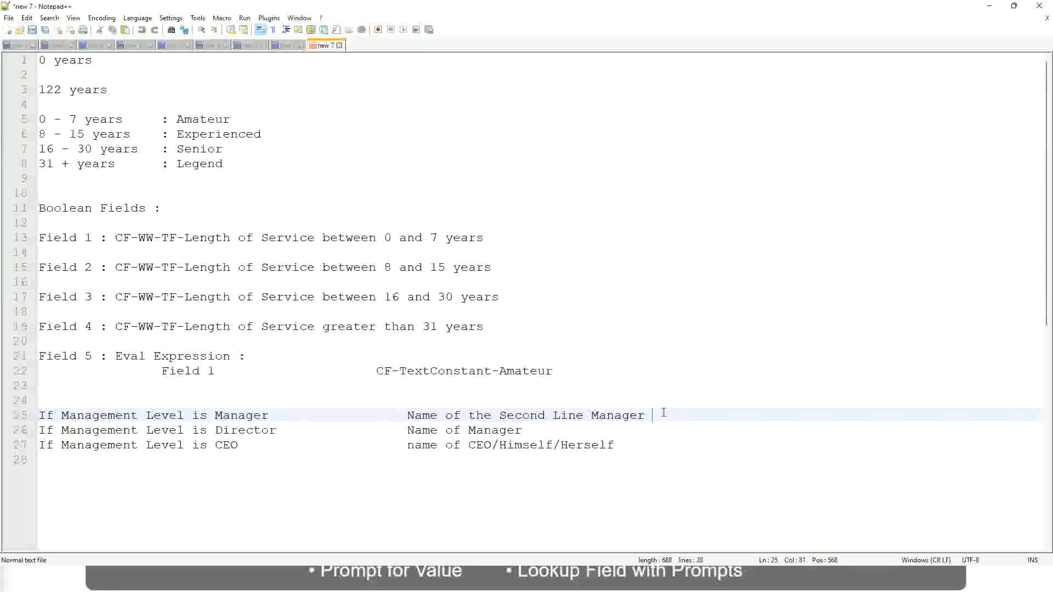
click(622, 413)
- Highlight the Amateur, Experienced, Senior and Legend band labels, then return to Workday
double_click(202, 119)
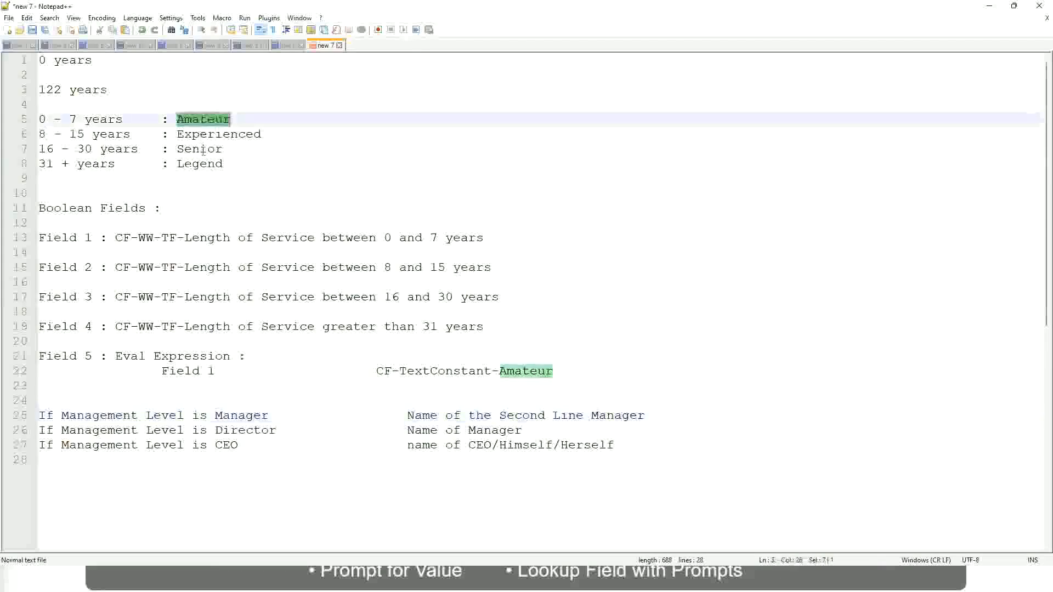
double_click(216, 134)
double_click(203, 149)
double_click(201, 163)
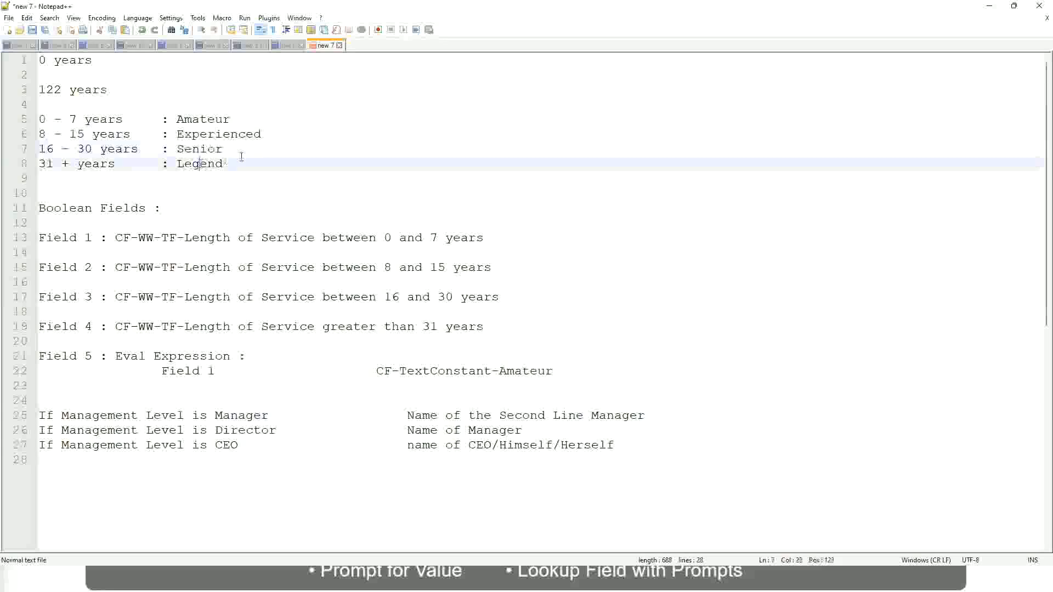
click(242, 157)
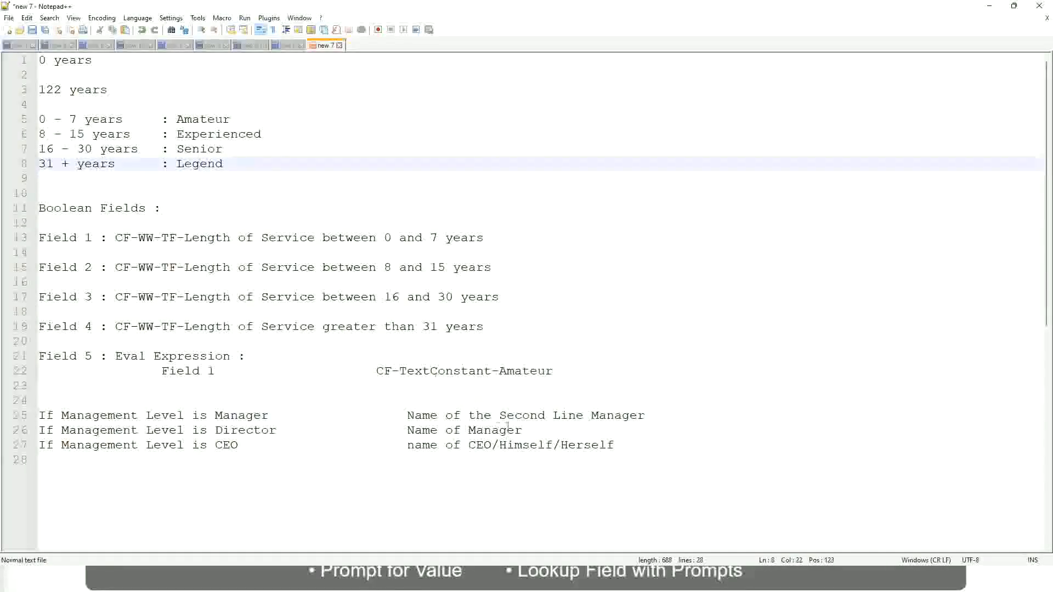
click(540, 445)
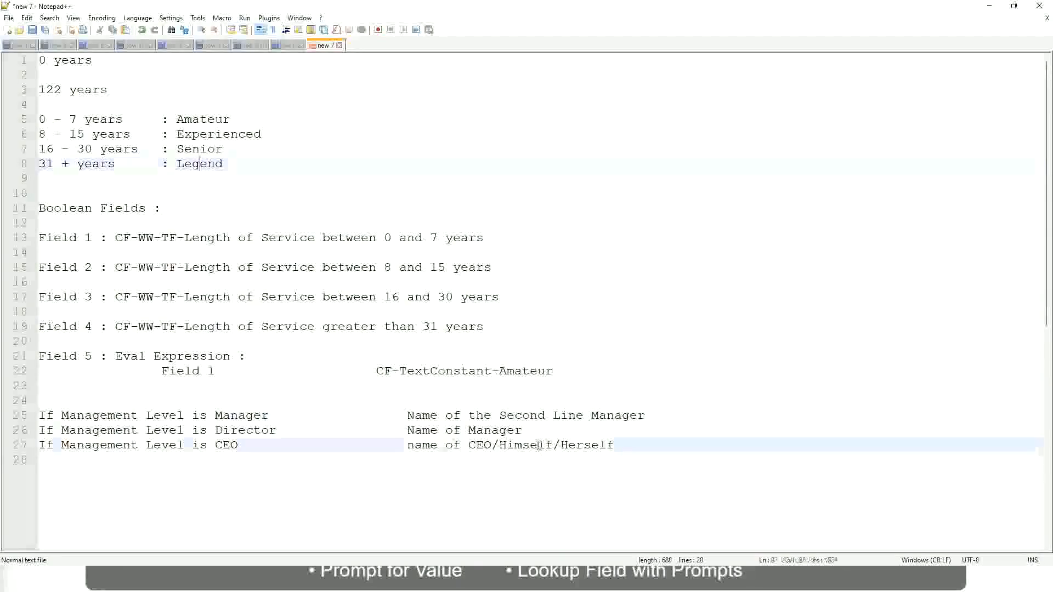
click(493, 430)
click(505, 416)
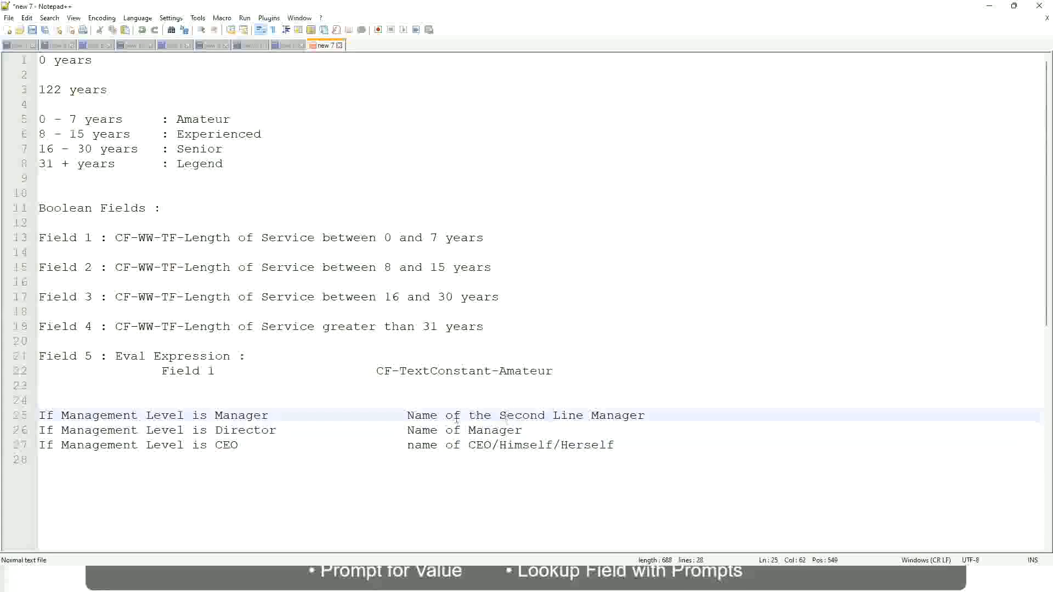
click(286, 437)
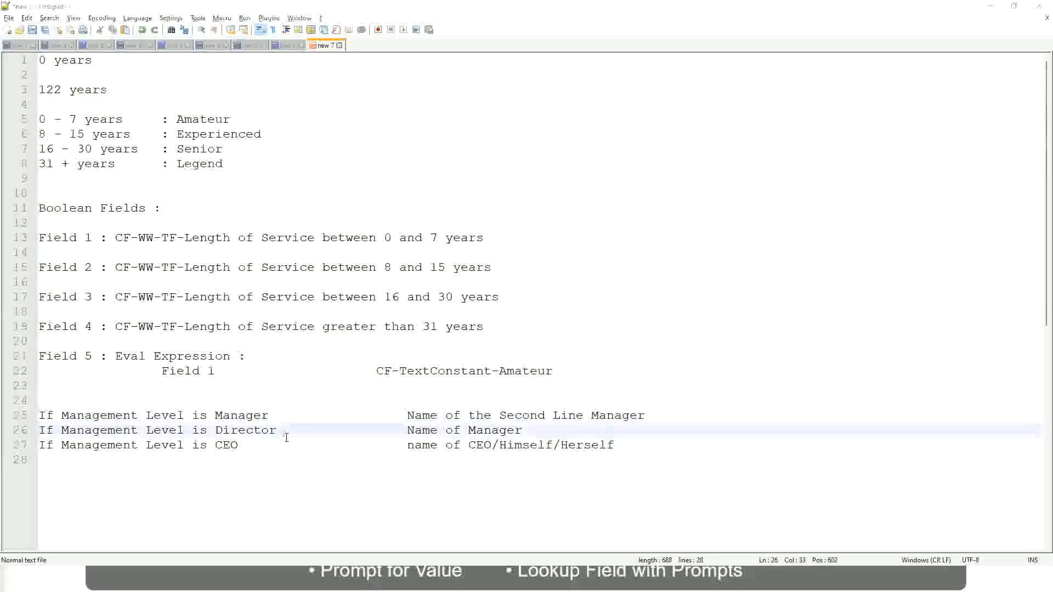
key(alt+Tab)
- Copy the new LRB calculated field's name as text
scroll(289, 381, down, 4)
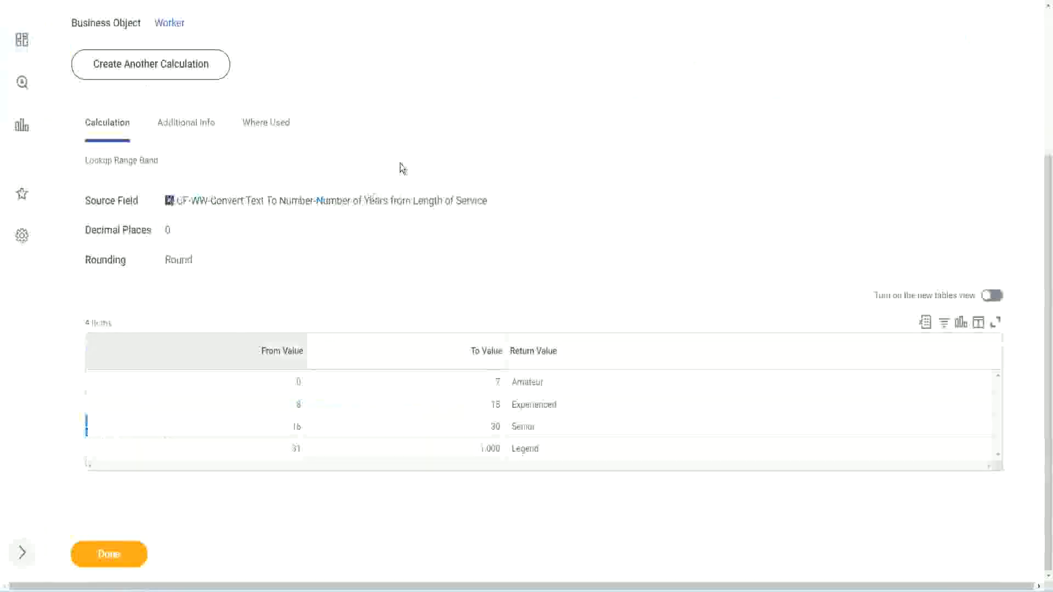
scroll(409, 210, up, 4)
right_click(620, 110)
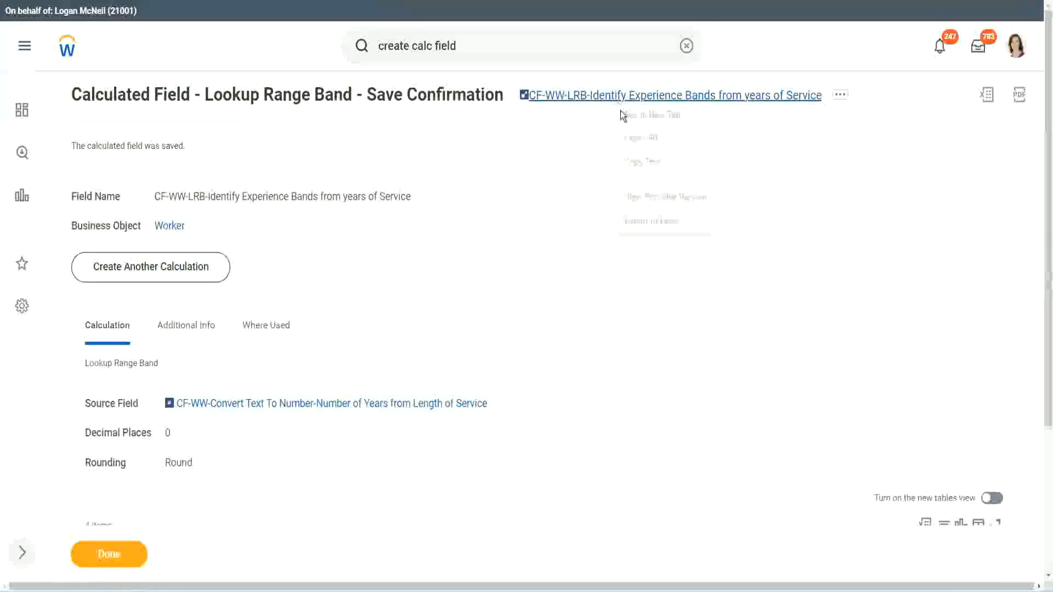
click(654, 169)
- Finish the calculated field and bring up WW Employee Details' related actions
click(102, 560)
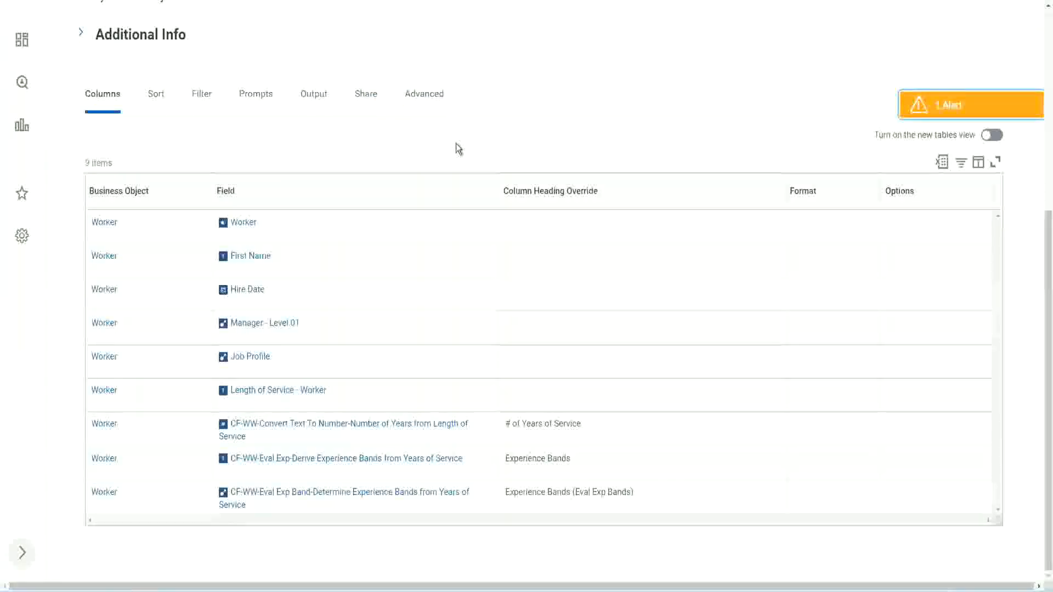
scroll(456, 146, up, 6)
click(362, 119)
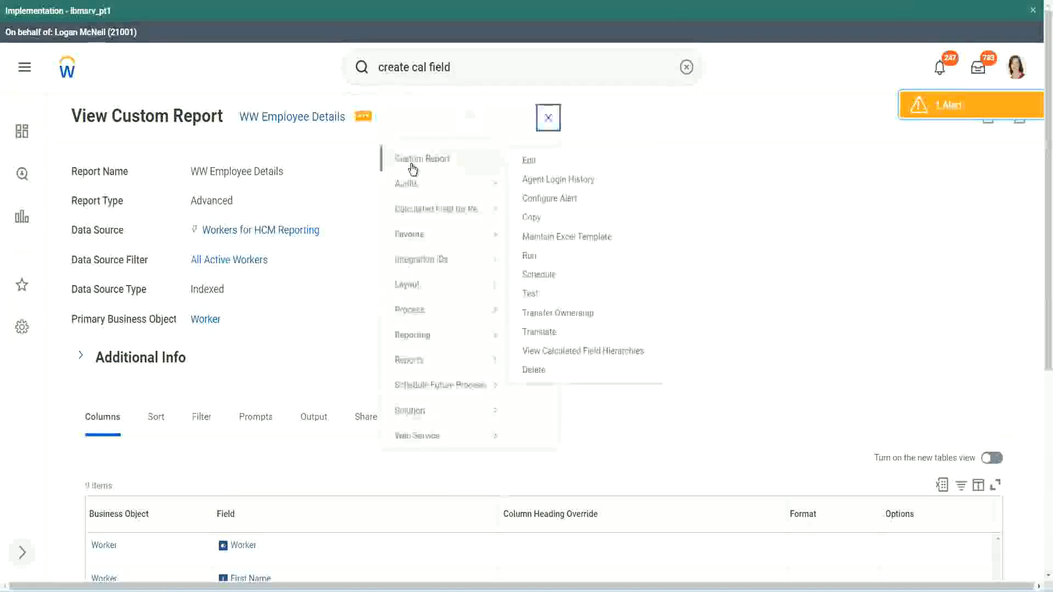
- Edit WW Employee Details and add a column using the pasted CF-WW-LRB-Identify Experience Bands field
click(532, 162)
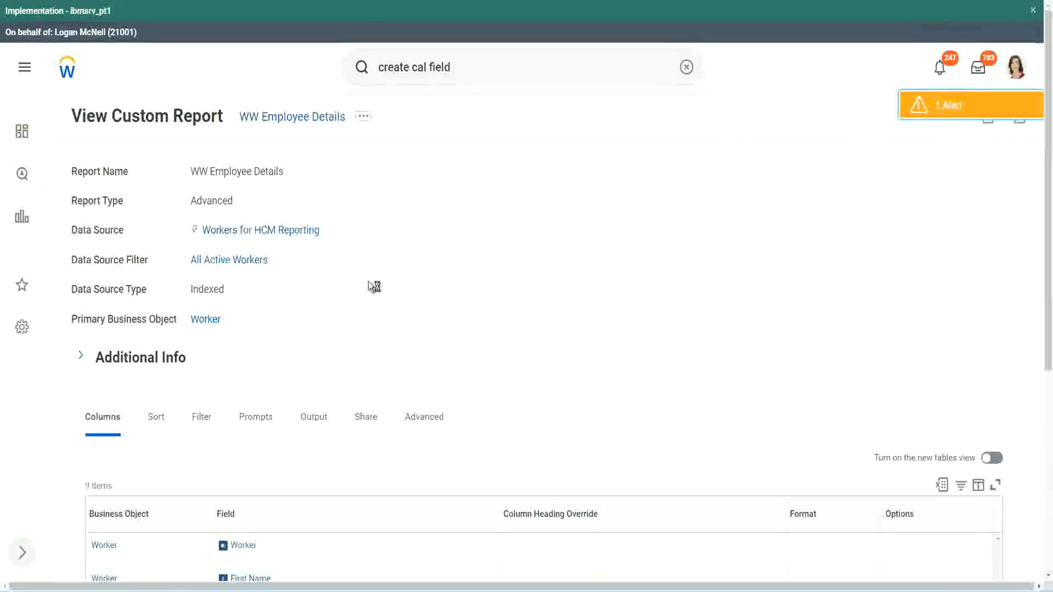
scroll(400, 284, down, 5)
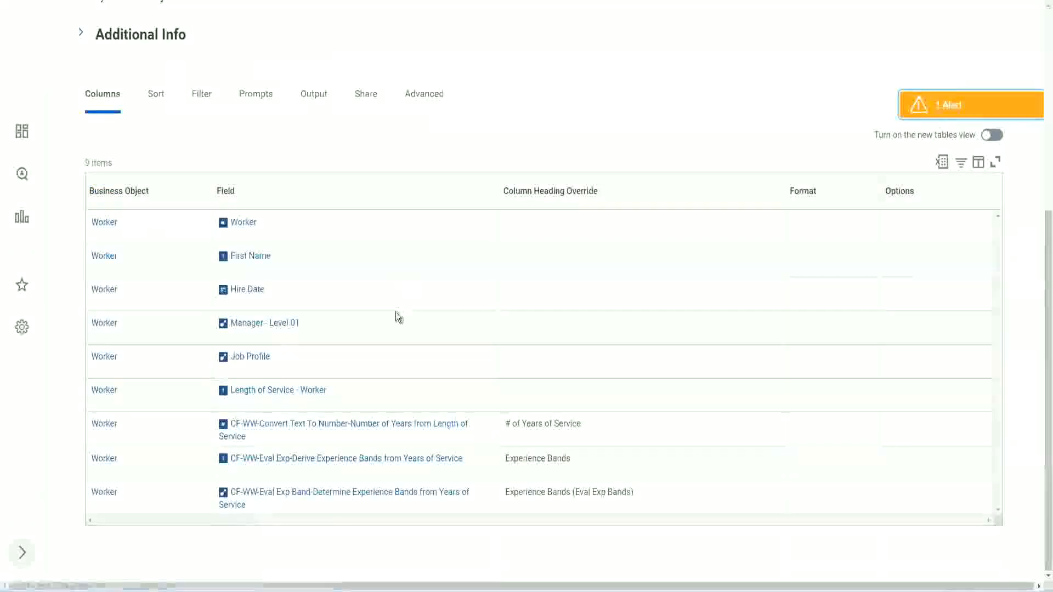
scroll(395, 305, down, 5)
scroll(397, 306, down, 3)
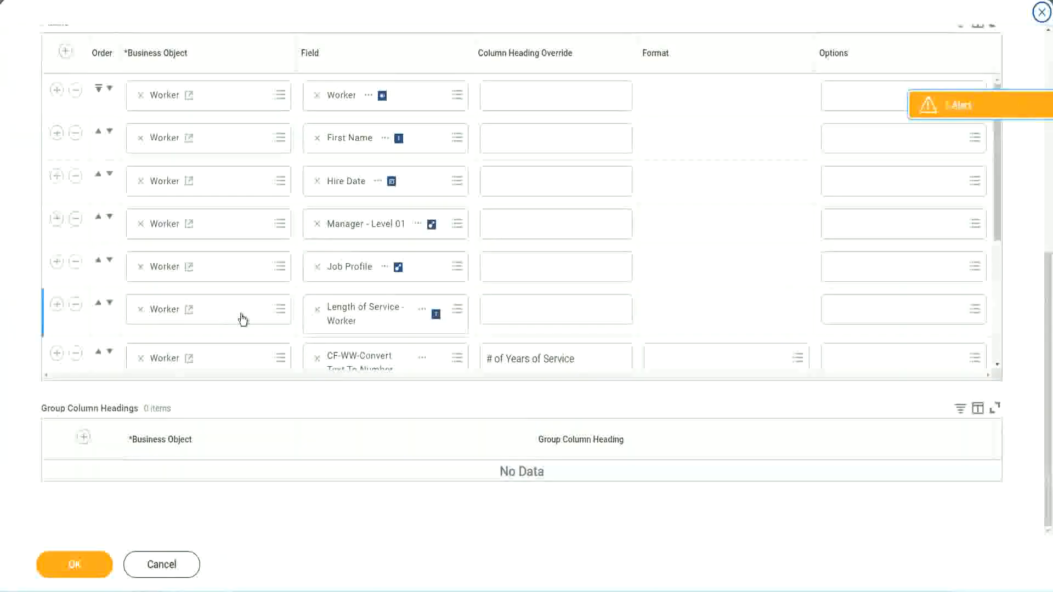
scroll(240, 318, down, 4)
click(56, 293)
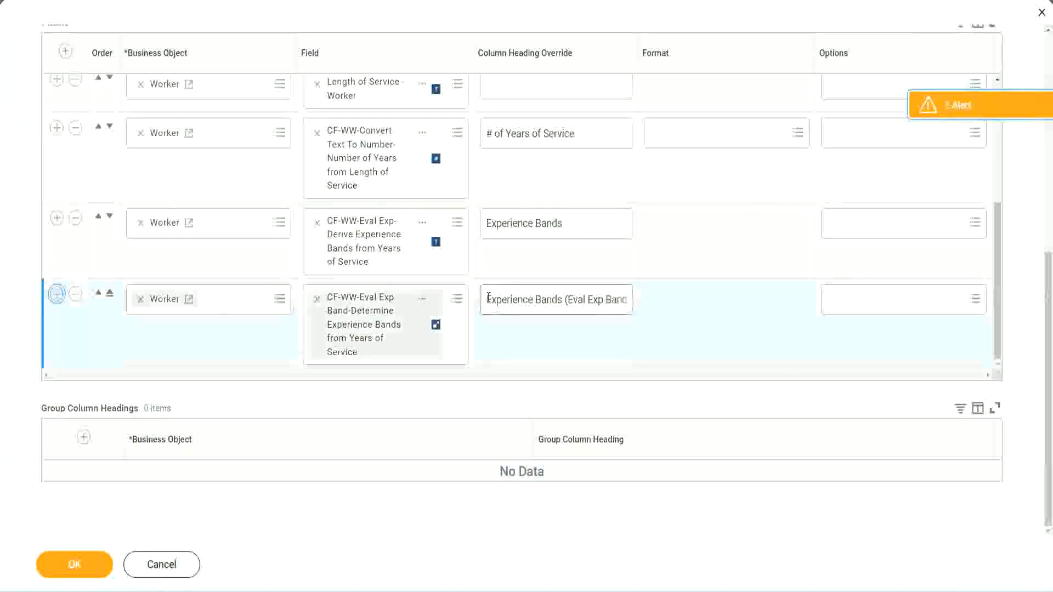
click(357, 349)
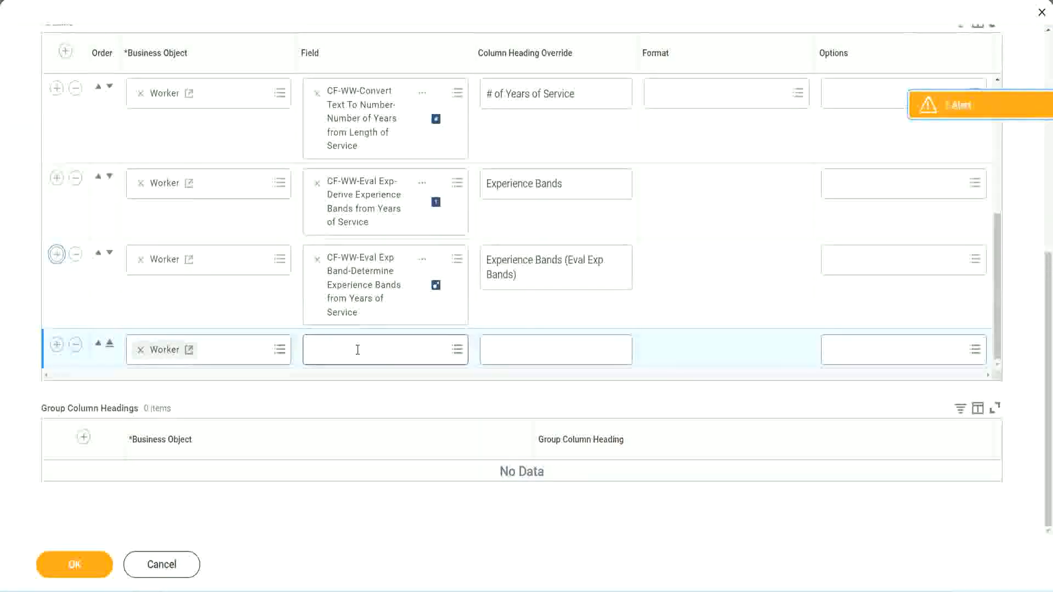
key(ctrl+v)
key(Return)
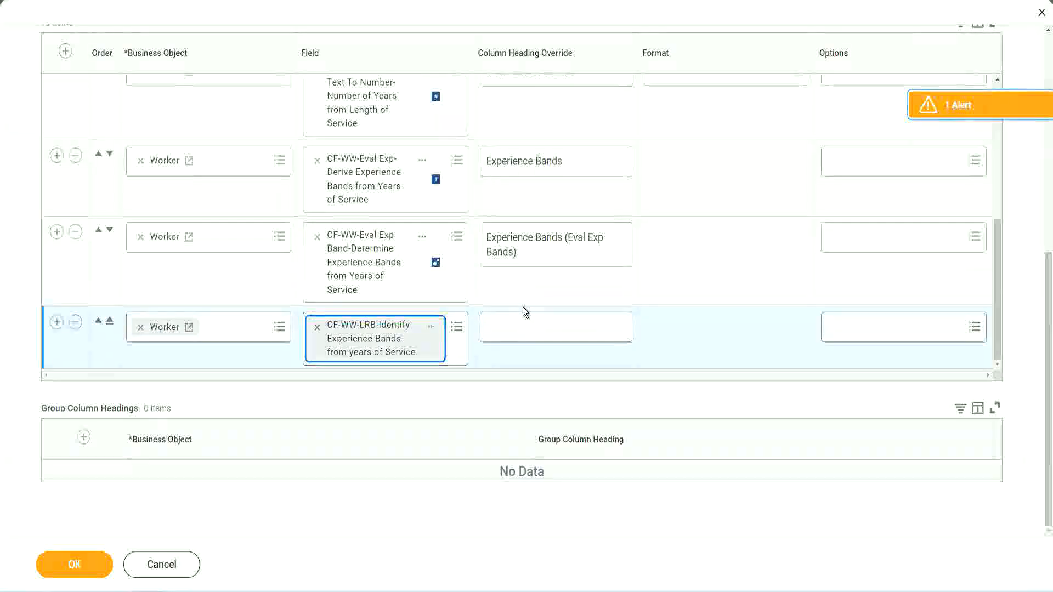
- Give the new column the heading 'Experience Bands (LRB)' and save the report
click(525, 321)
click(525, 321)
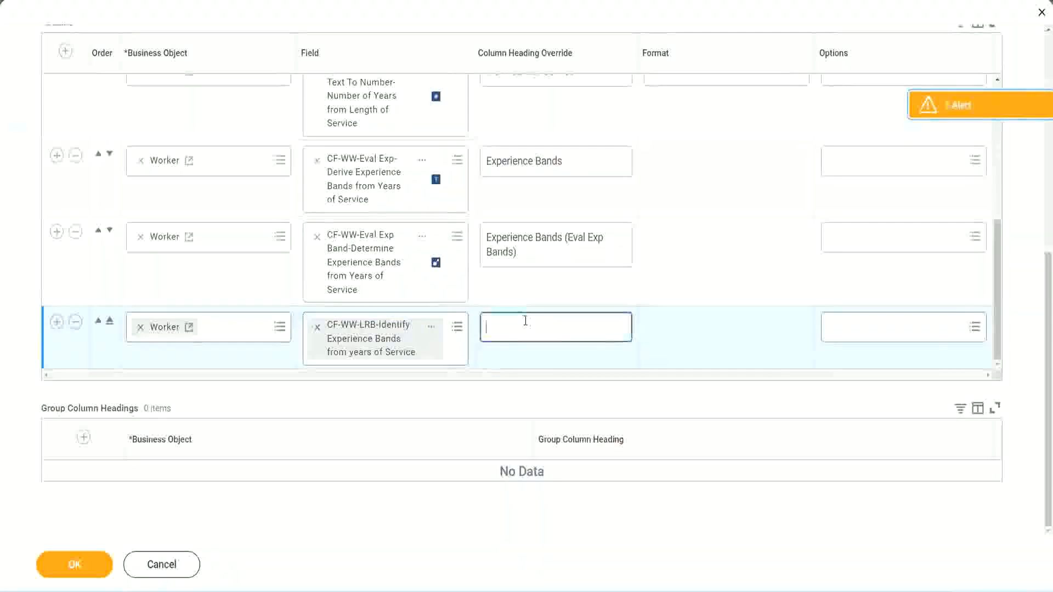
text(Ex)
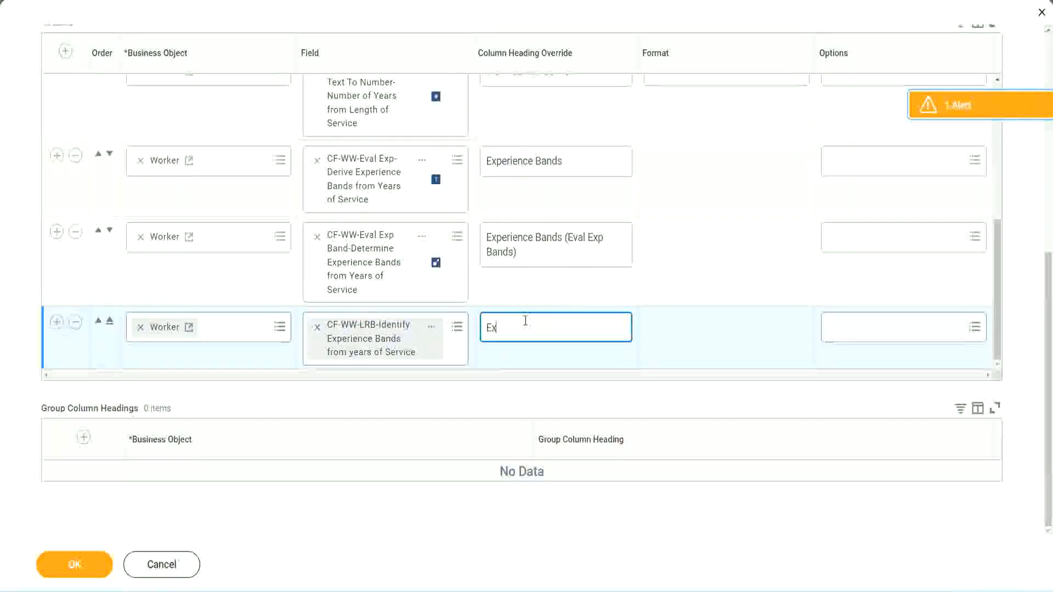
text(perience)
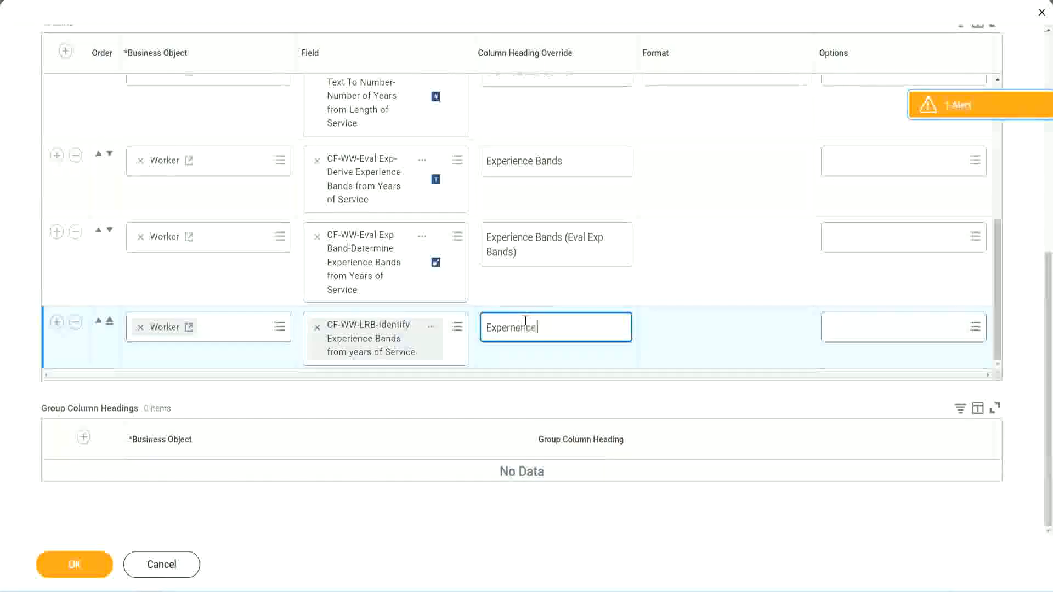
key(BackSpace)
key(BackSpace)
key(BackSpace)
key(BackSpace)
key(BackSpace)
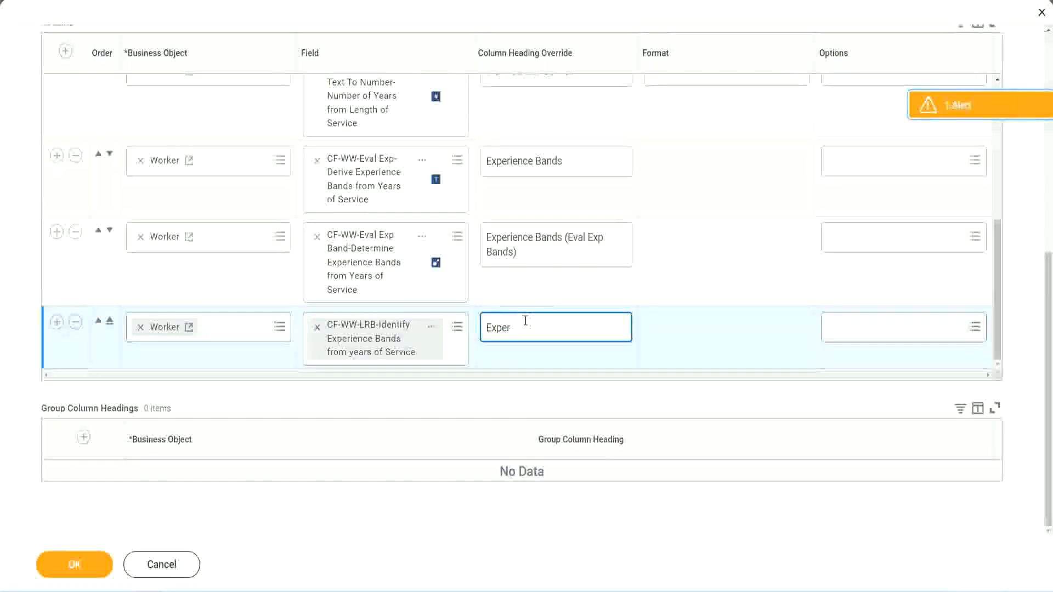
text(ience Bands)
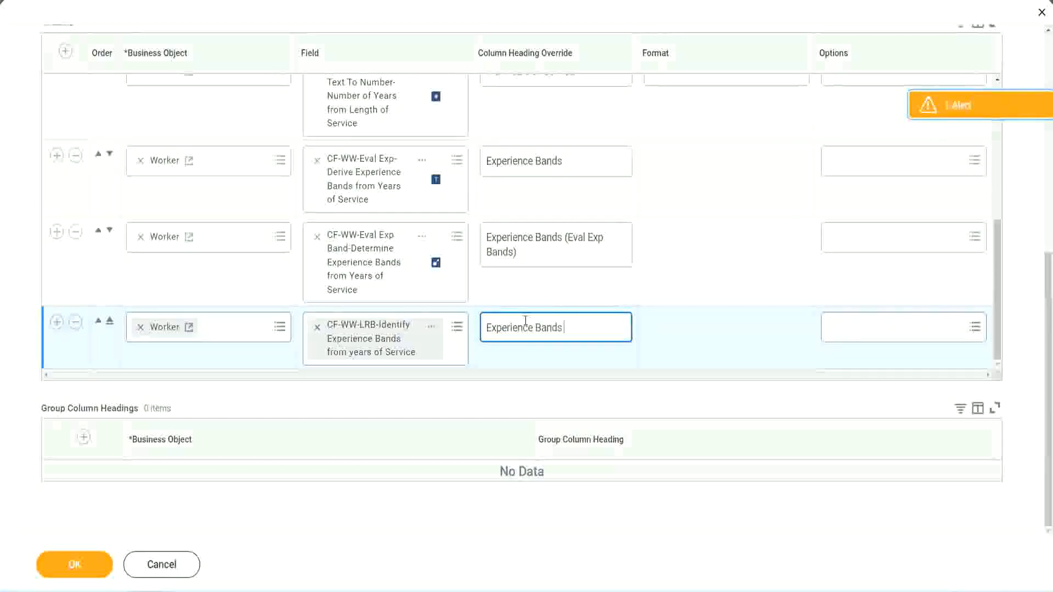
text( (LRB))
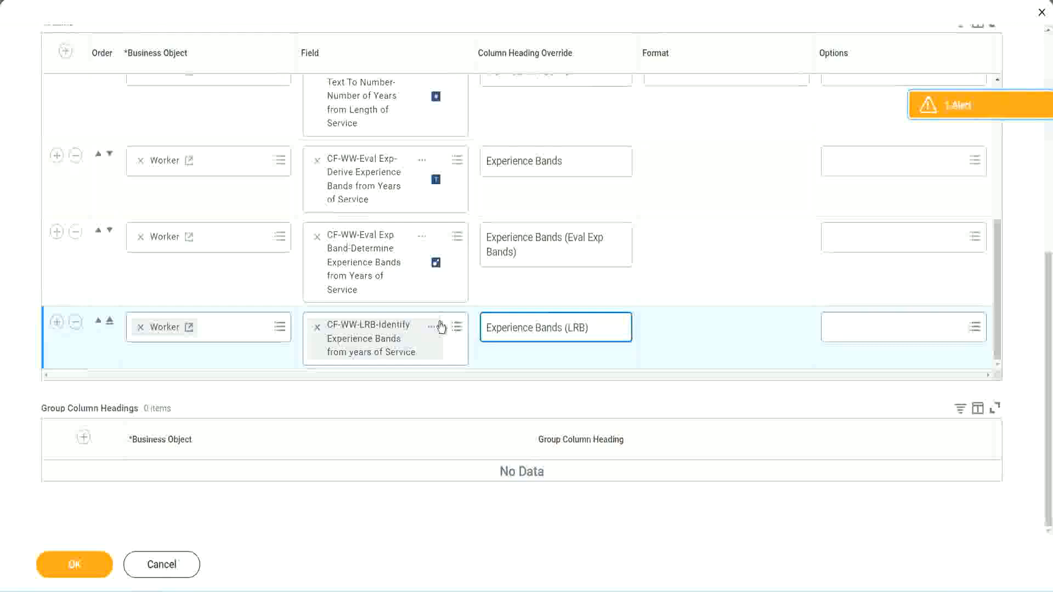
click(92, 576)
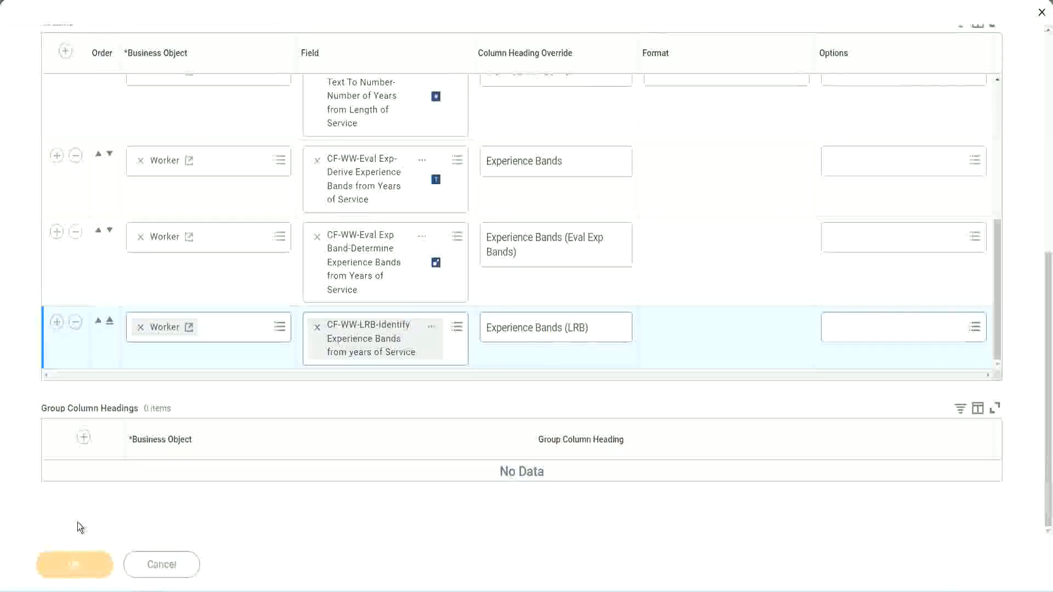
- Run WW Employee Details with Worker Types, Employee Type and Contingent Worker Type prompts left blank
click(81, 553)
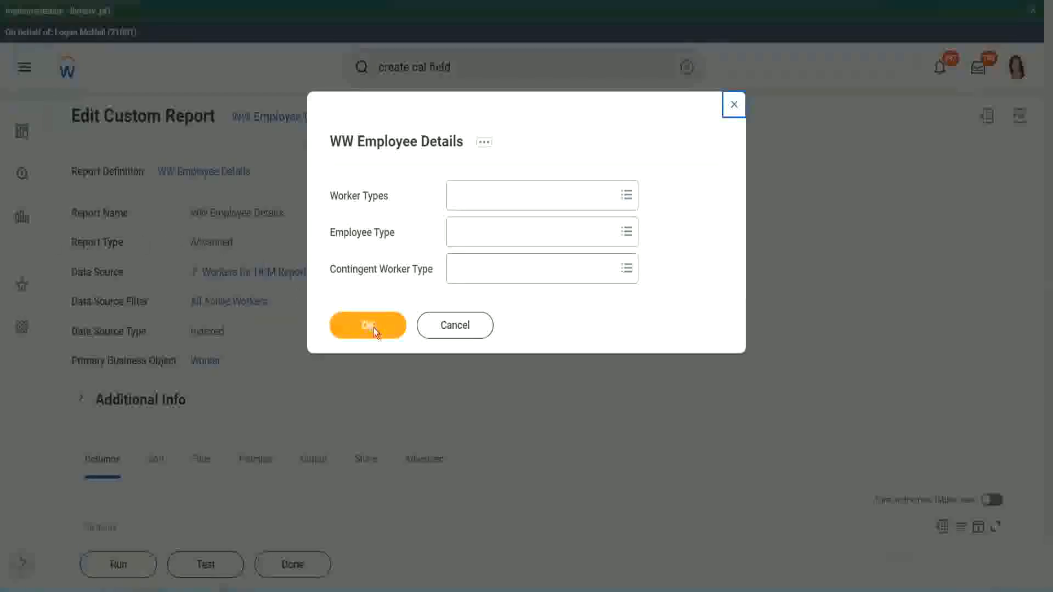
click(374, 328)
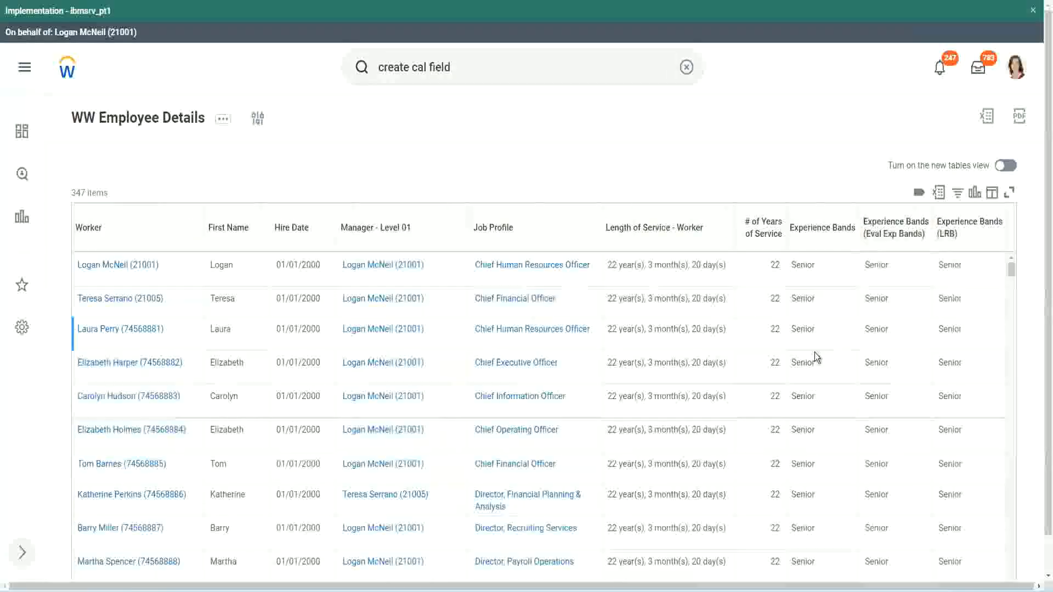
double_click(807, 266)
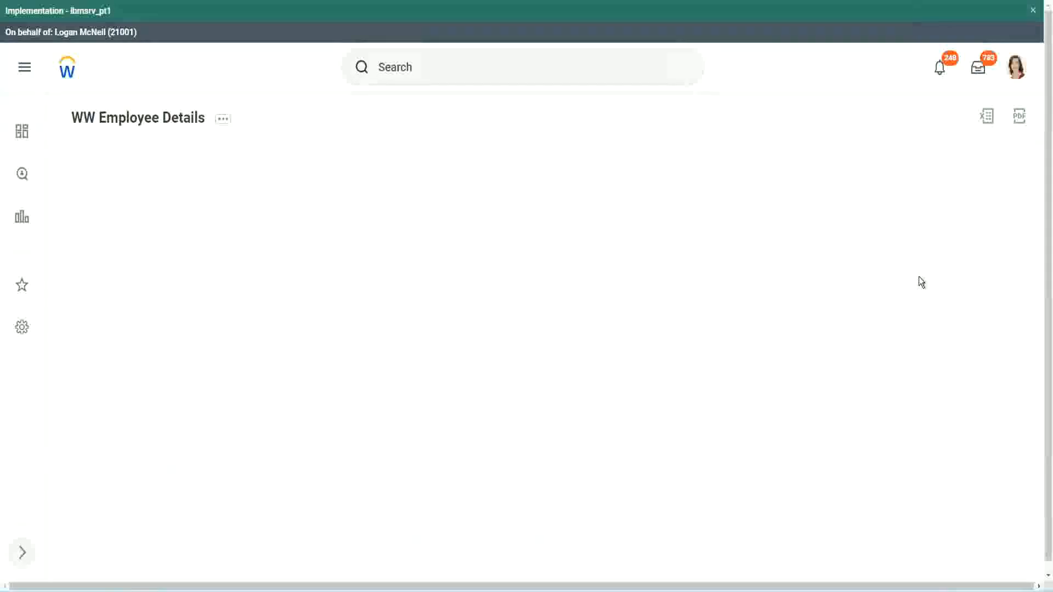
scroll(915, 307, down, 10)
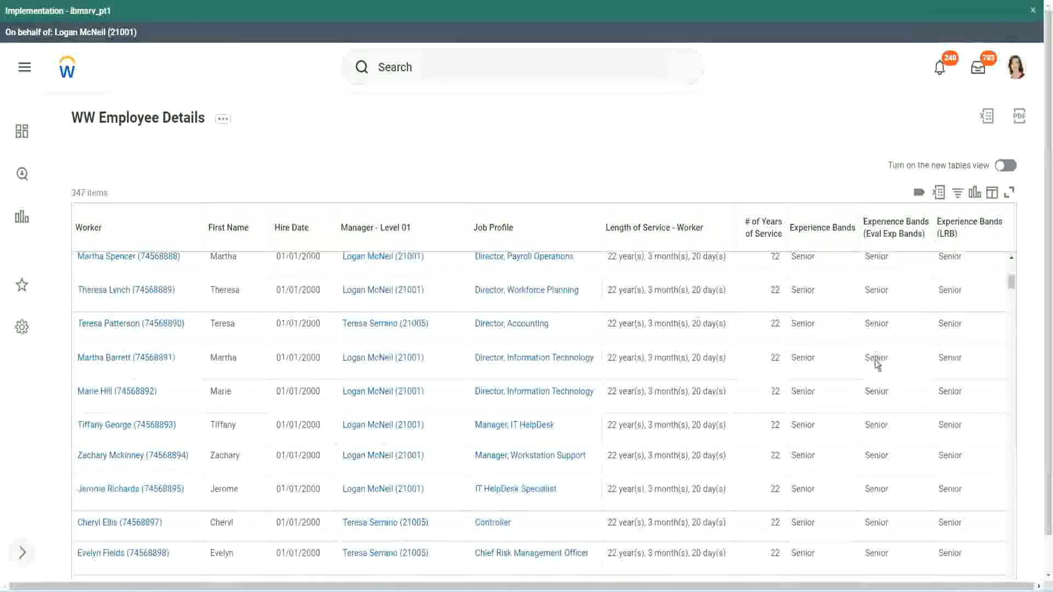
scroll(873, 375, down, 3)
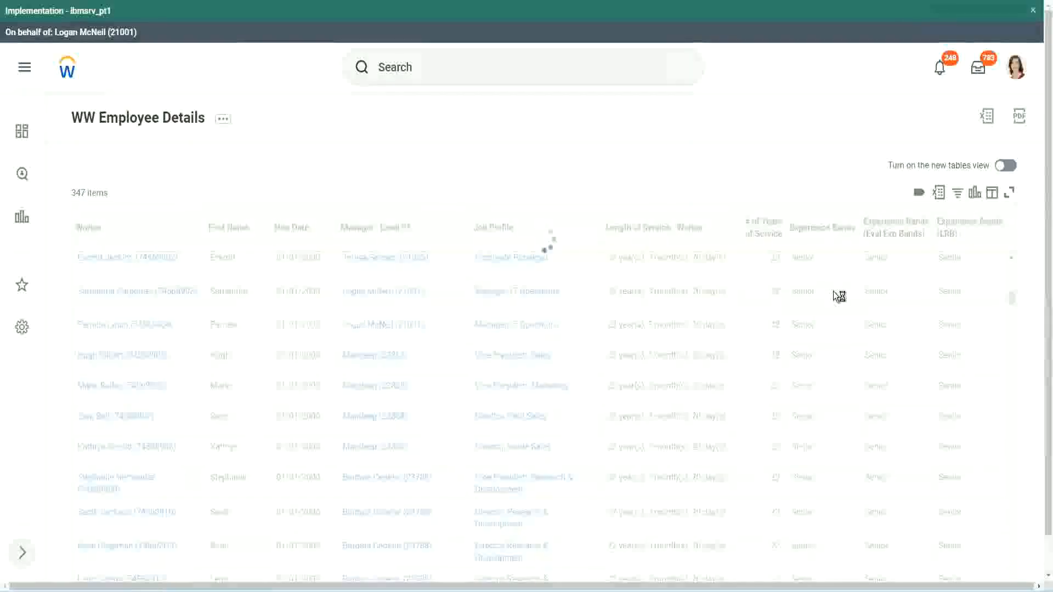
click(821, 446)
scroll(821, 488, down, 3)
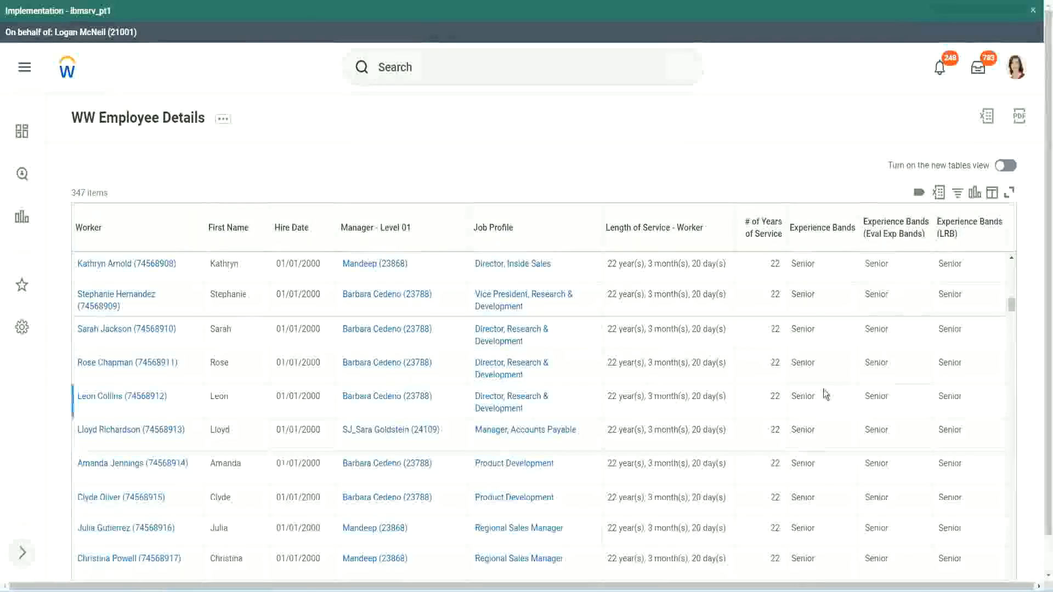
scroll(824, 389, down, 1)
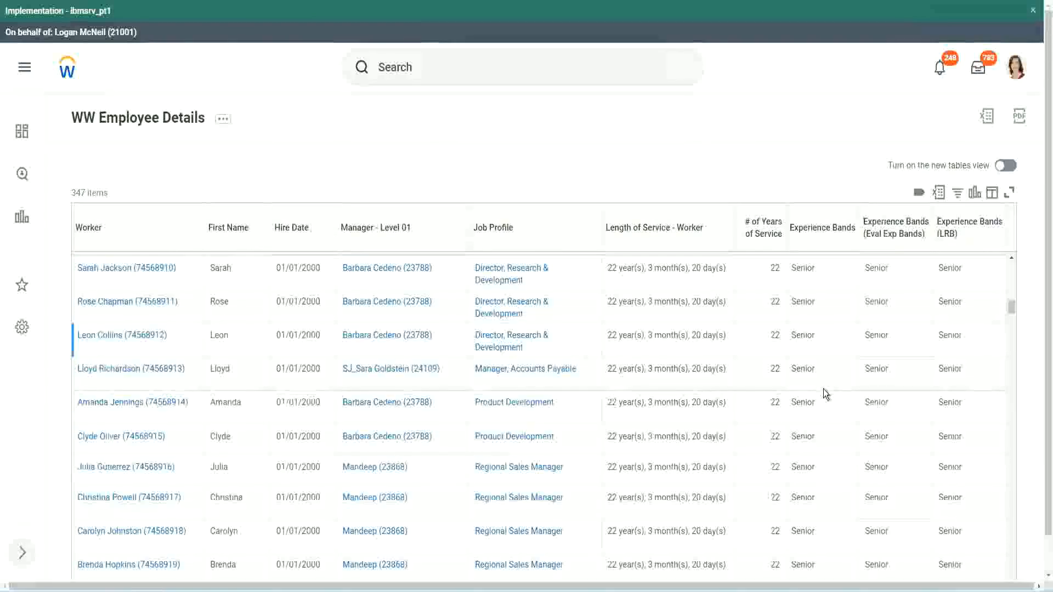